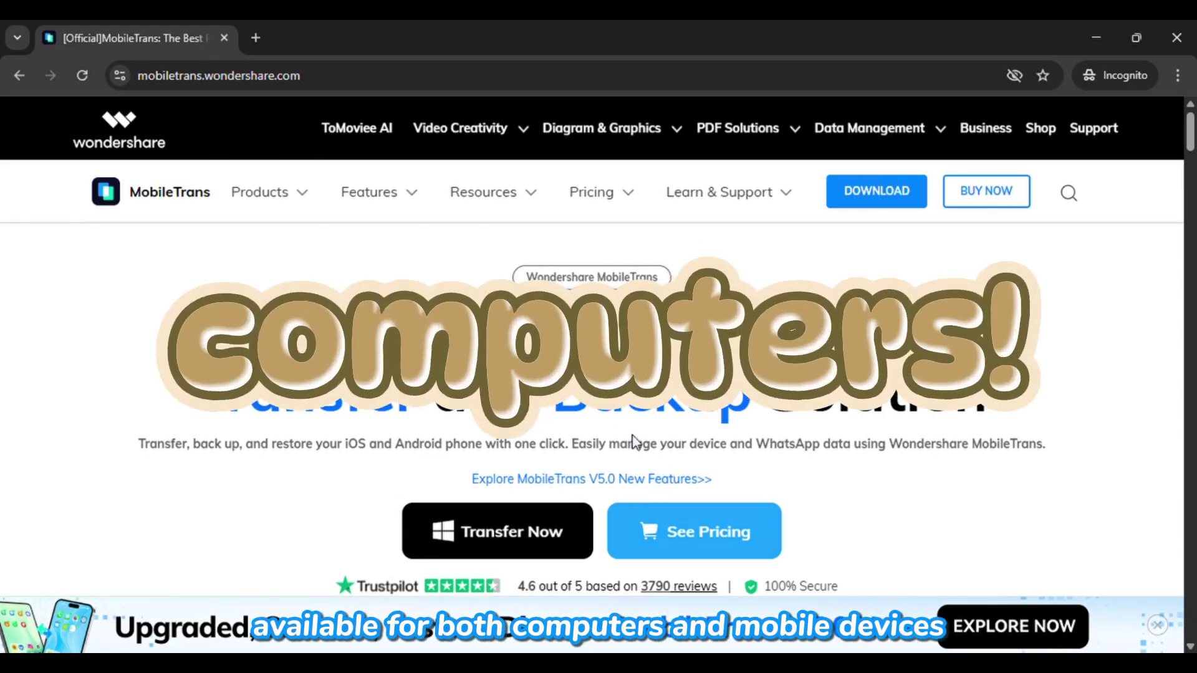
# Step: Scroll the MobileTrans website, then start downloading the desktop installer from the top-bar DOWNLOAD button
pyautogui.scroll(-3, 632, 438)
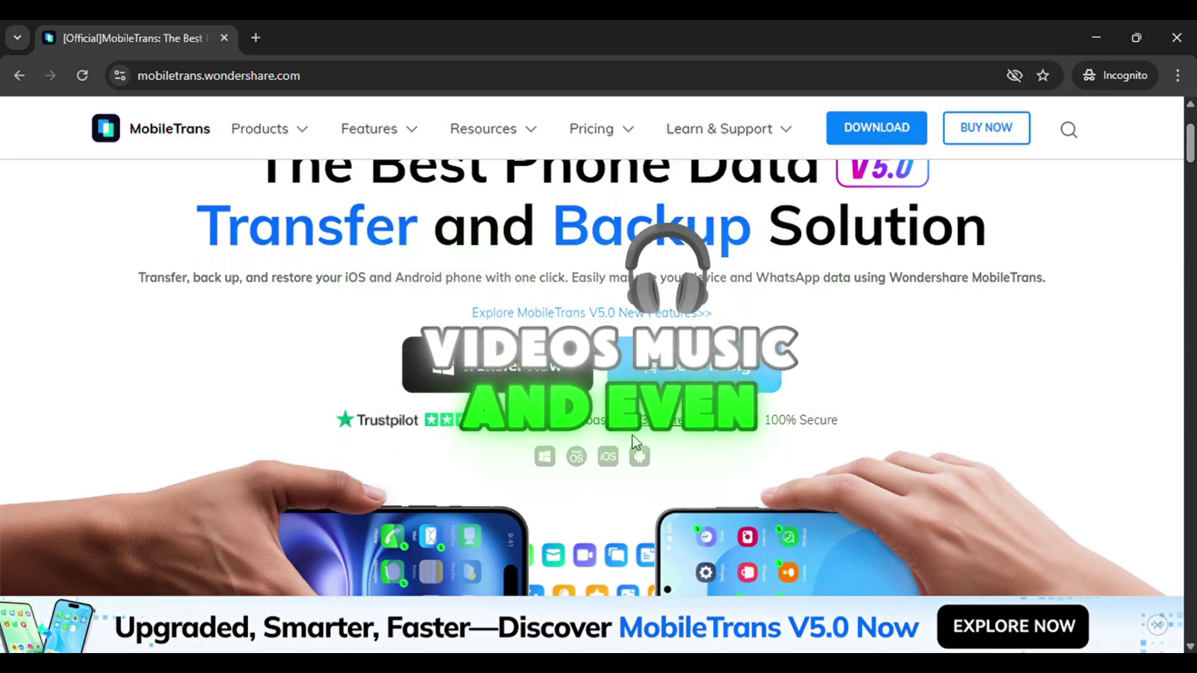
pyautogui.scroll(-4, 633, 441)
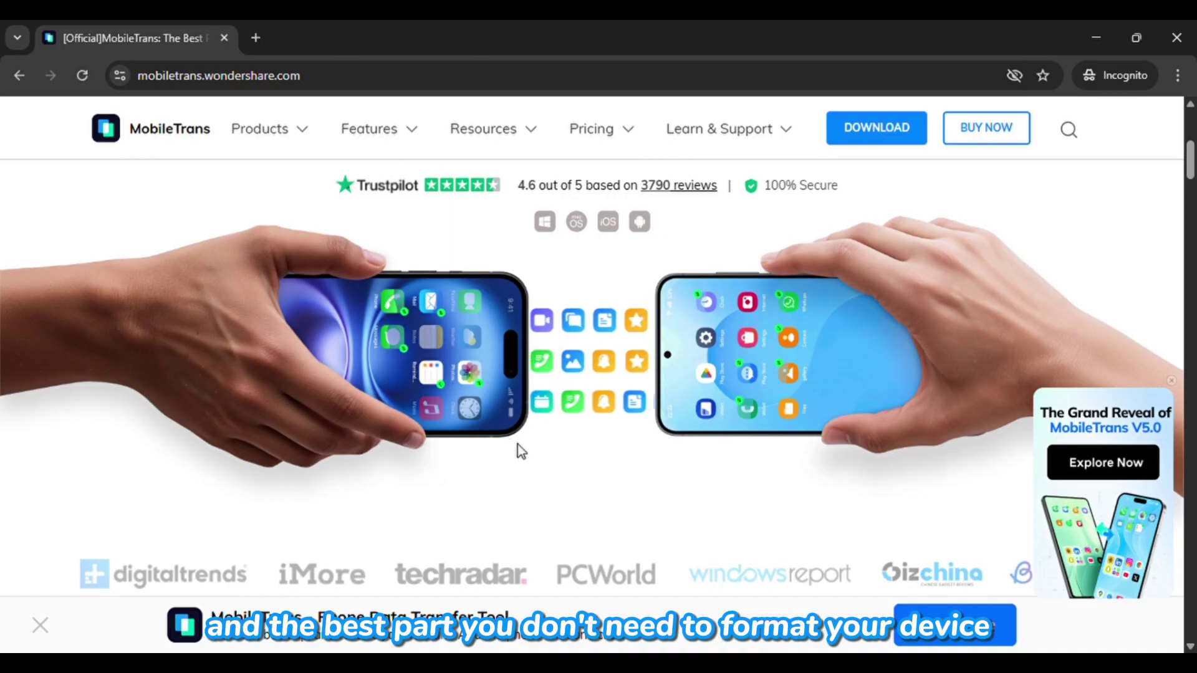
pyautogui.scroll(-5, 518, 447)
pyautogui.scroll(-3, 518, 447)
pyautogui.scroll(3, 517, 444)
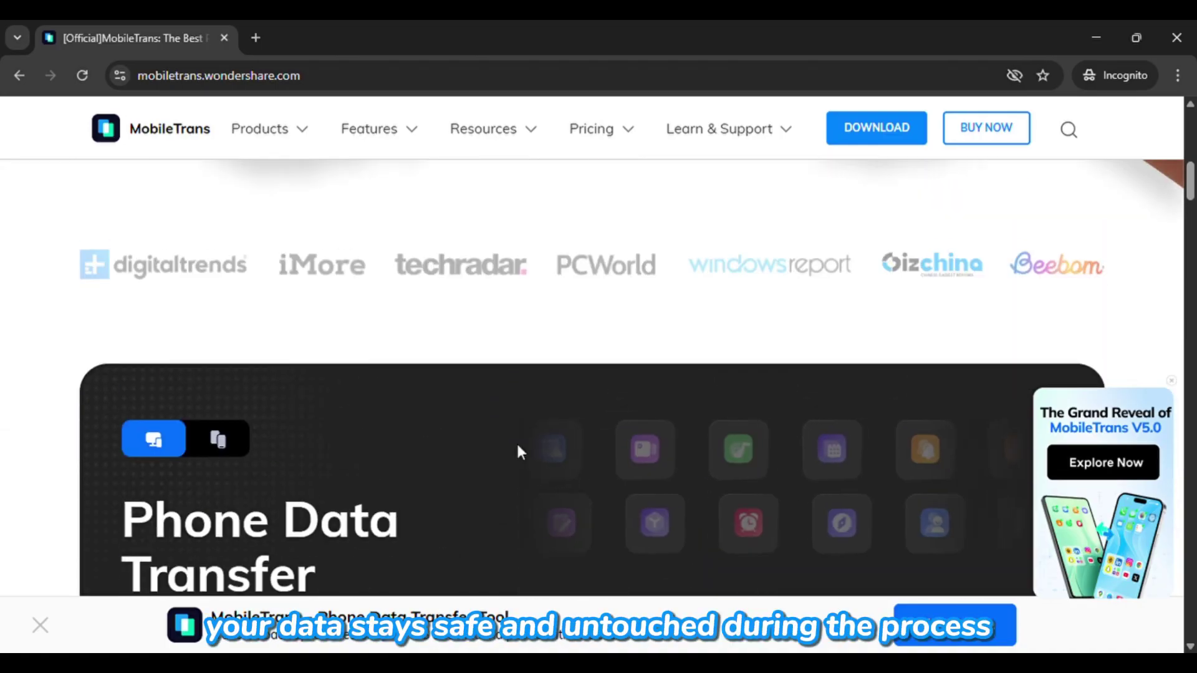
pyautogui.scroll(9, 518, 444)
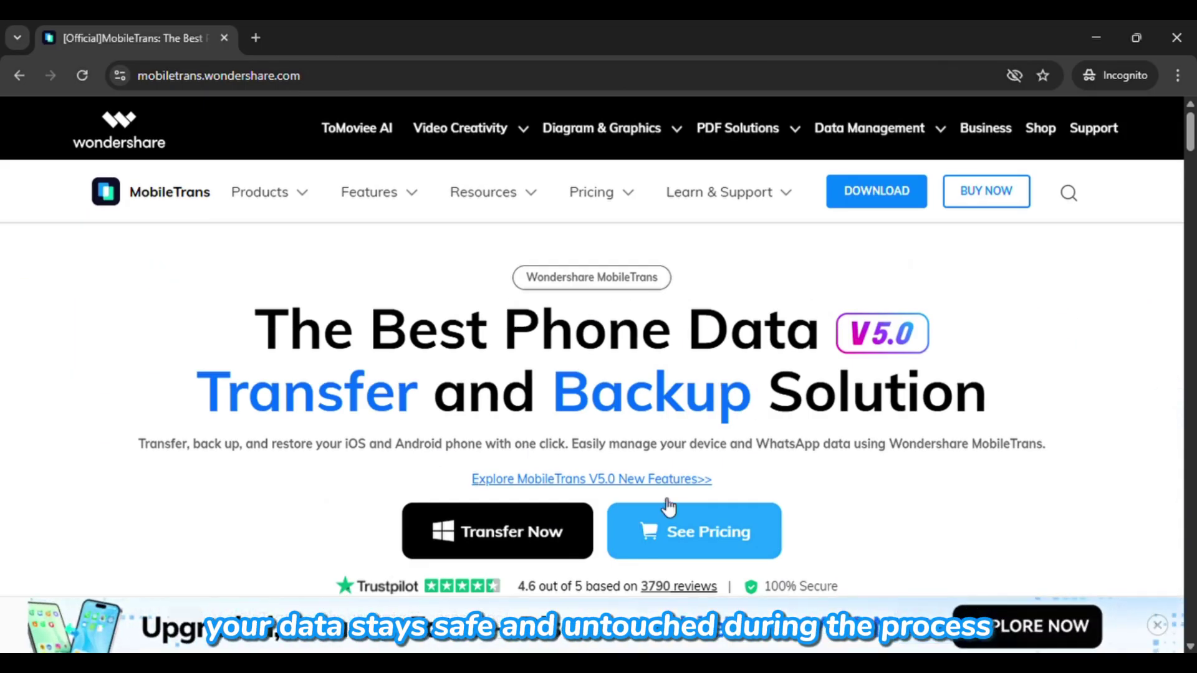
pyautogui.scroll(-6, 529, 542)
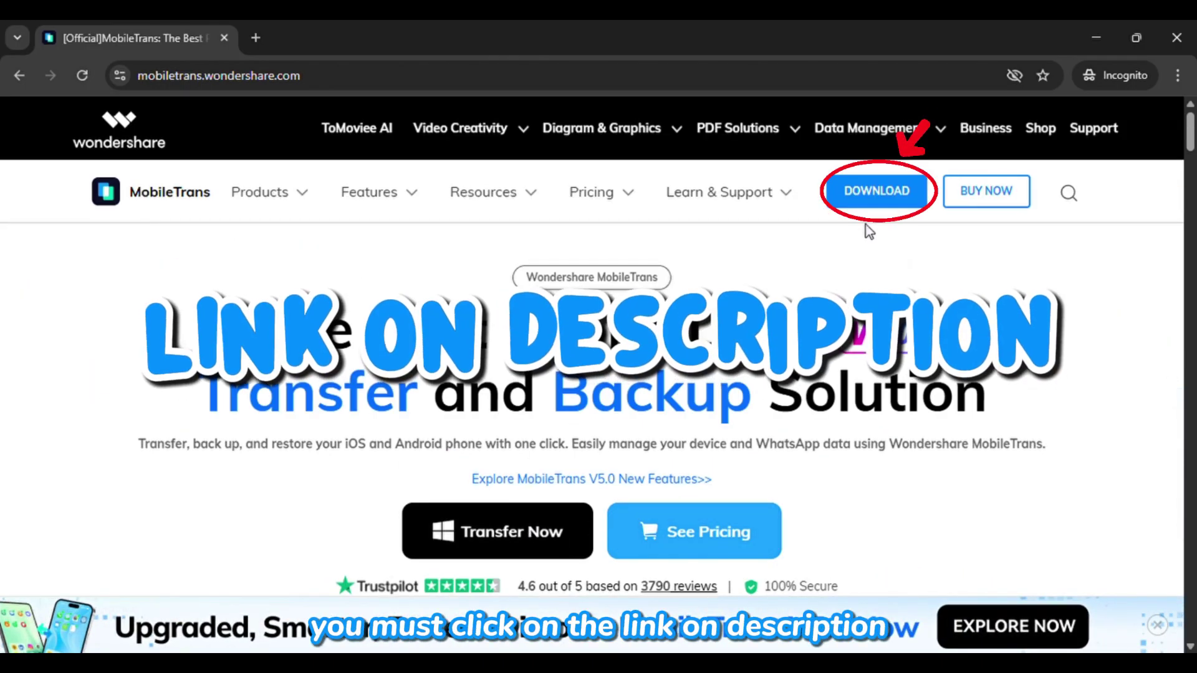
pyautogui.click(886, 192)
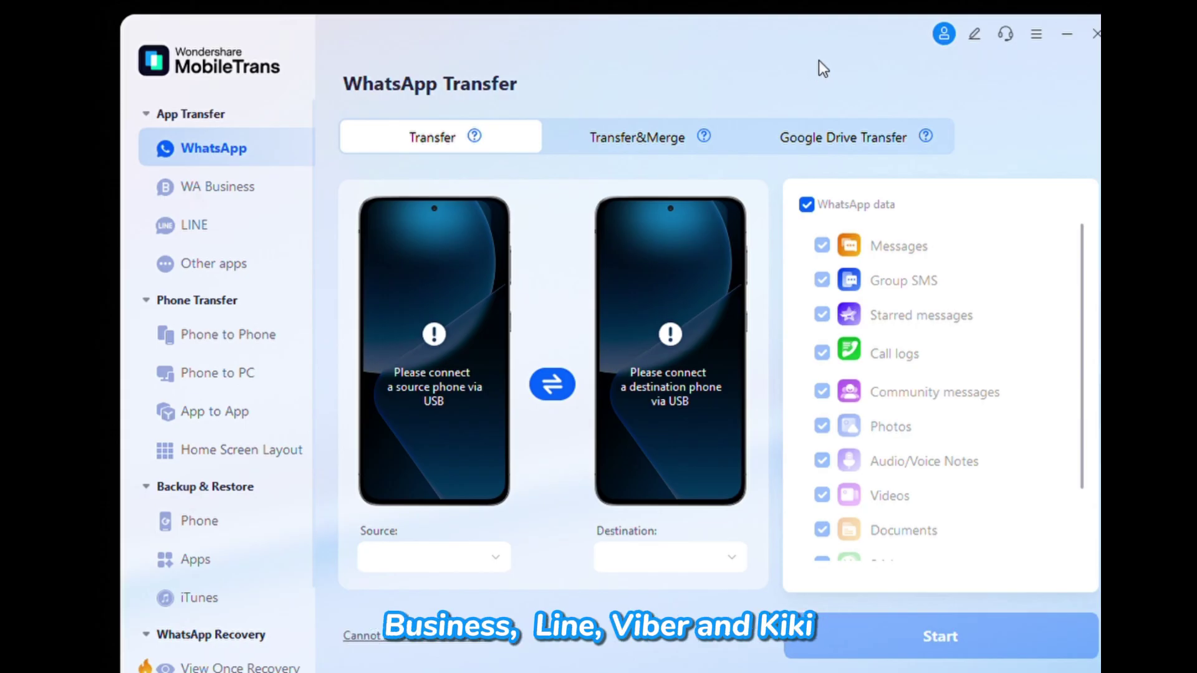
# Step: Browse the Google Drive, WhatsApp Business, LINE, Other apps, Phone to Phone and Phone to PC pages
pyautogui.click(848, 134)
pyautogui.click(430, 134)
pyautogui.click(198, 181)
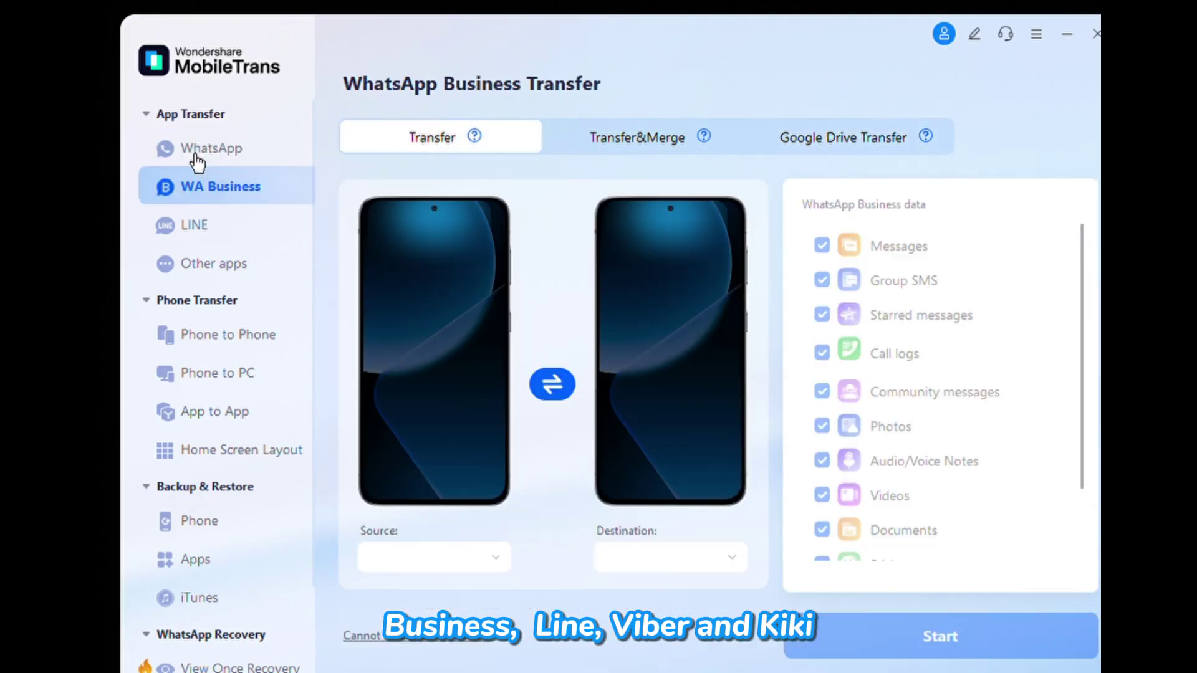
pyautogui.click(190, 224)
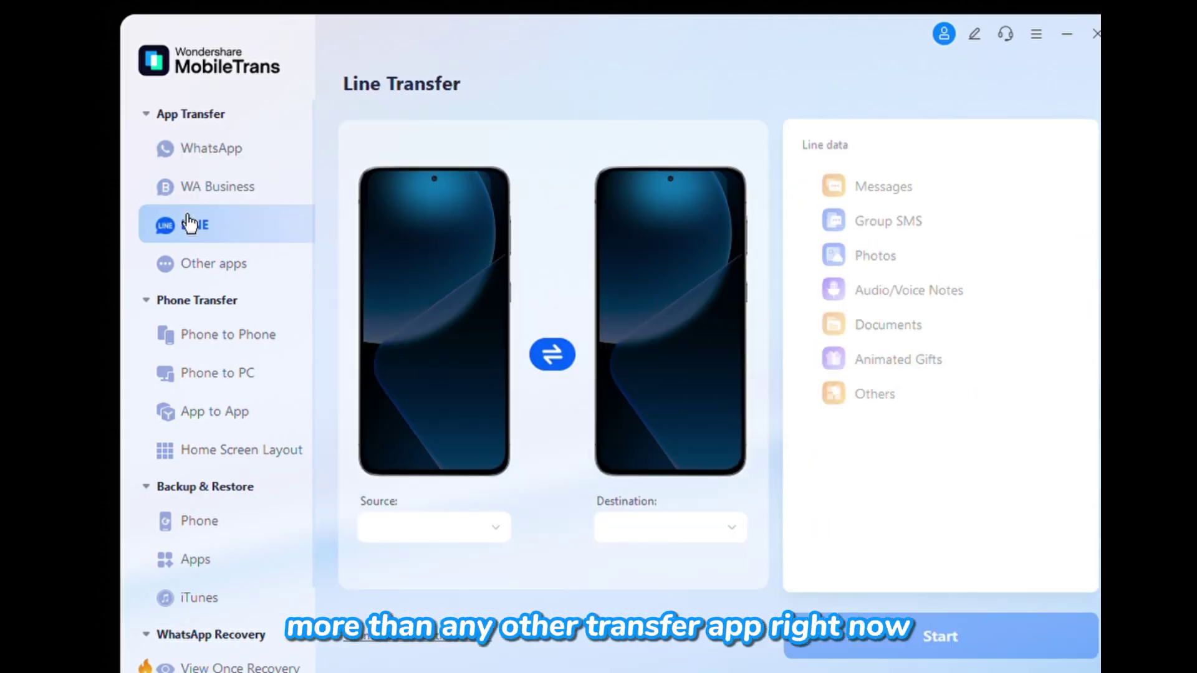
pyautogui.click(181, 263)
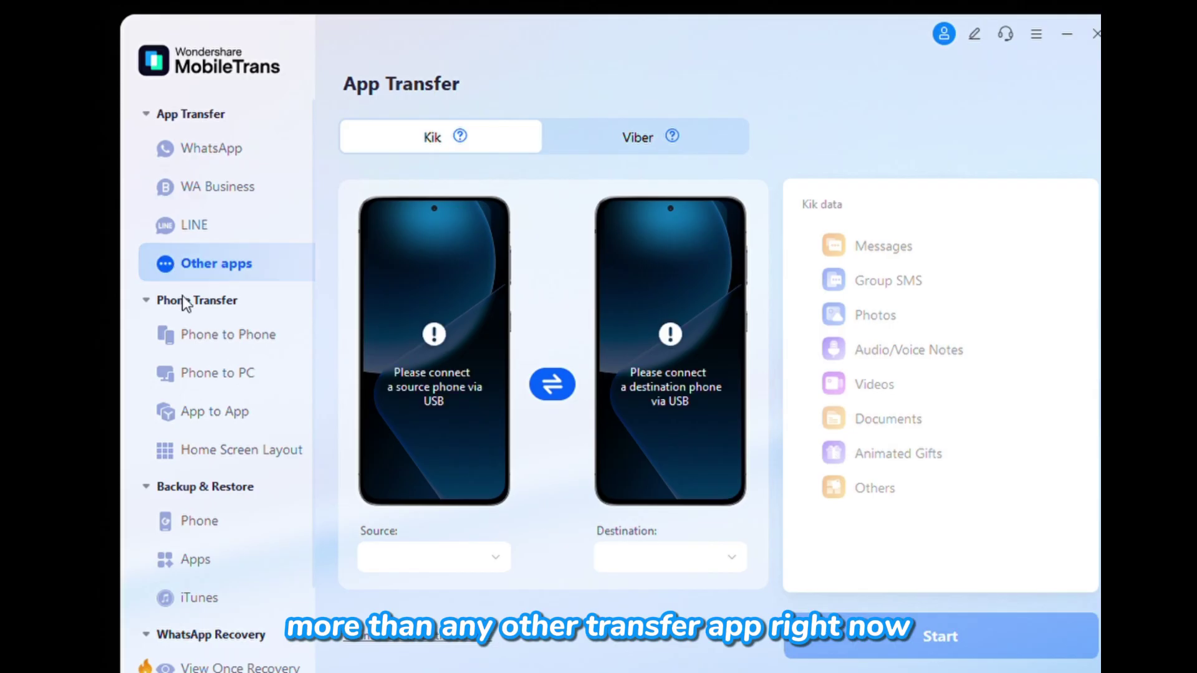
pyautogui.click(194, 331)
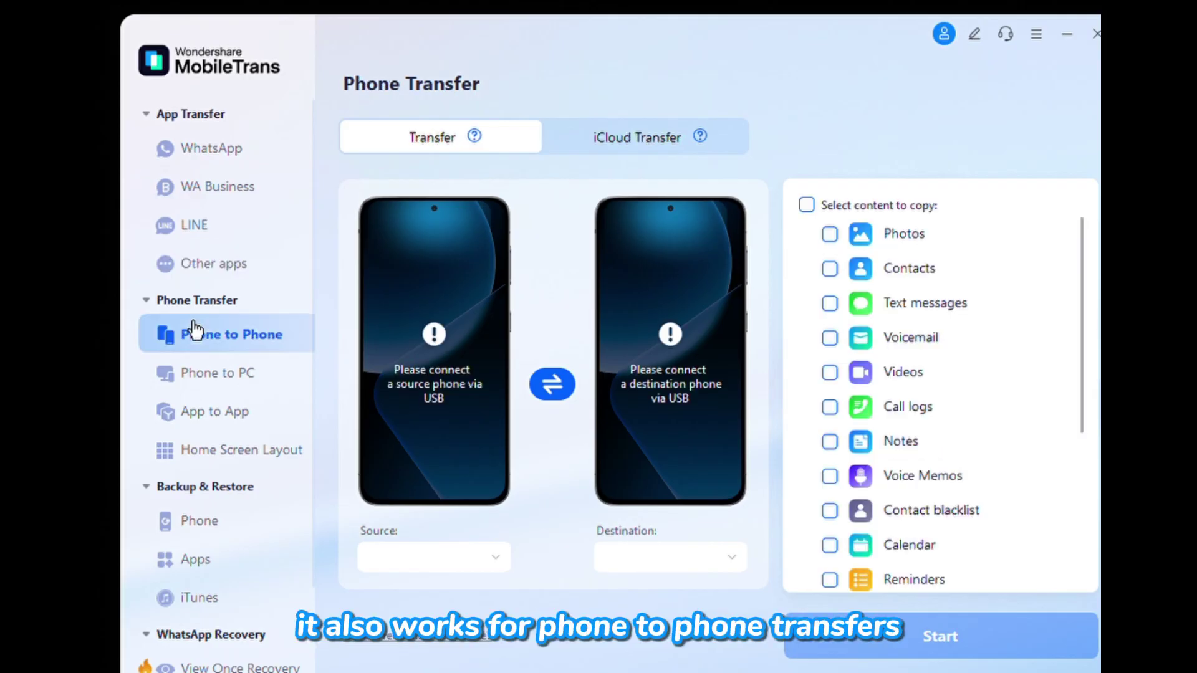
pyautogui.click(220, 377)
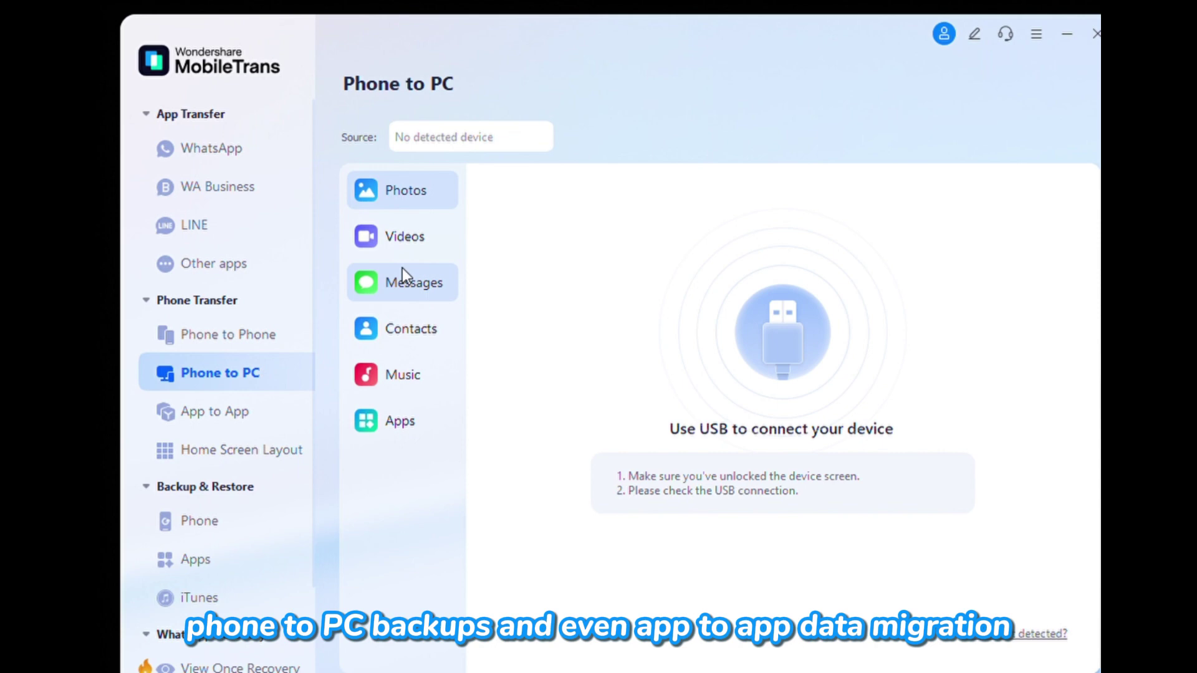
# Step: Browse Home Screen Layout, Phone backup and restore, App to App, Apps backup and iTunes Restore
pyautogui.scroll(-1, 153, 428)
pyautogui.scroll(-1, 154, 428)
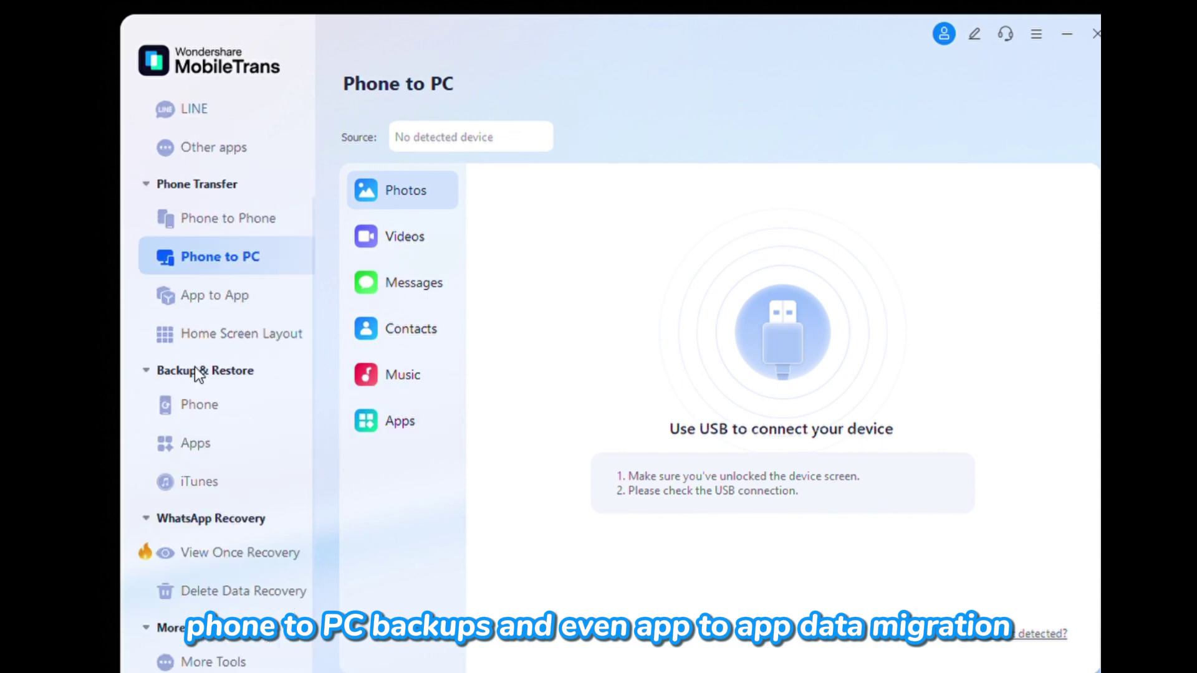
pyautogui.click(214, 326)
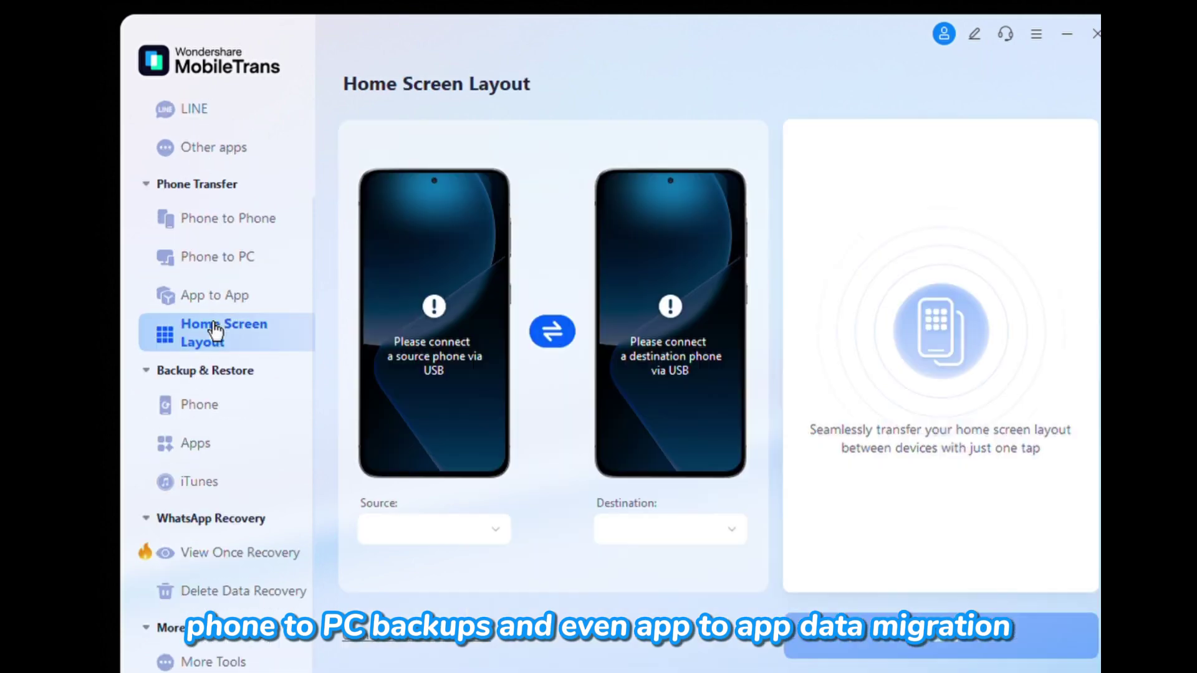
pyautogui.click(204, 387)
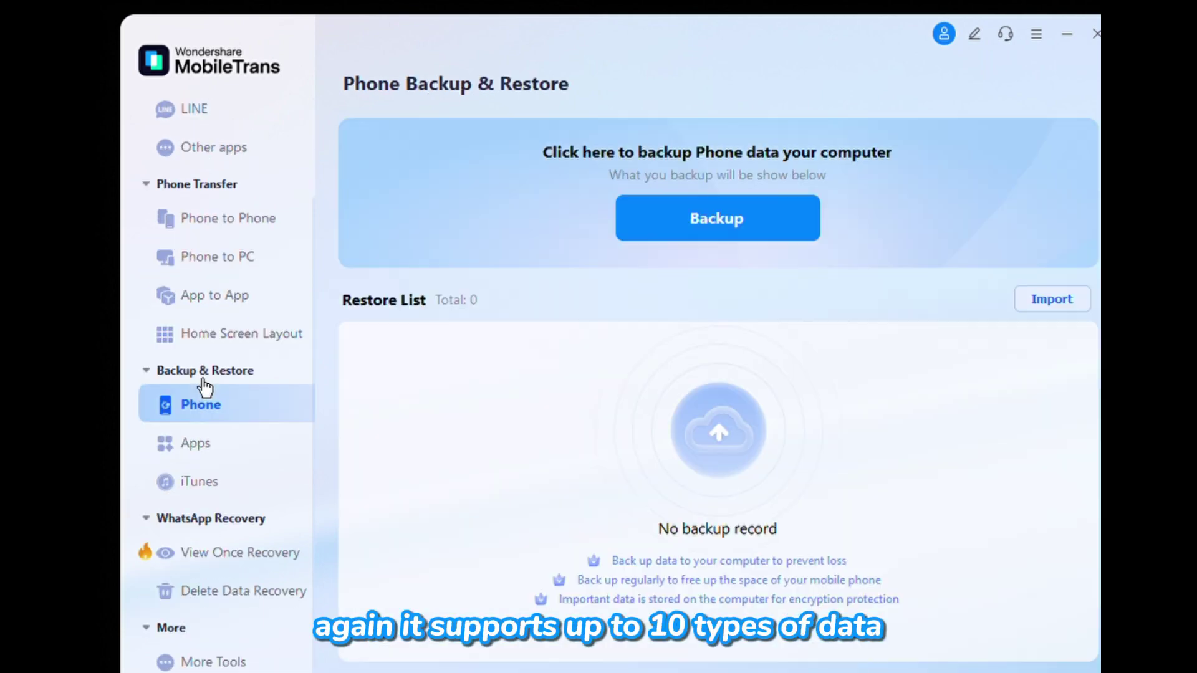
pyautogui.click(222, 288)
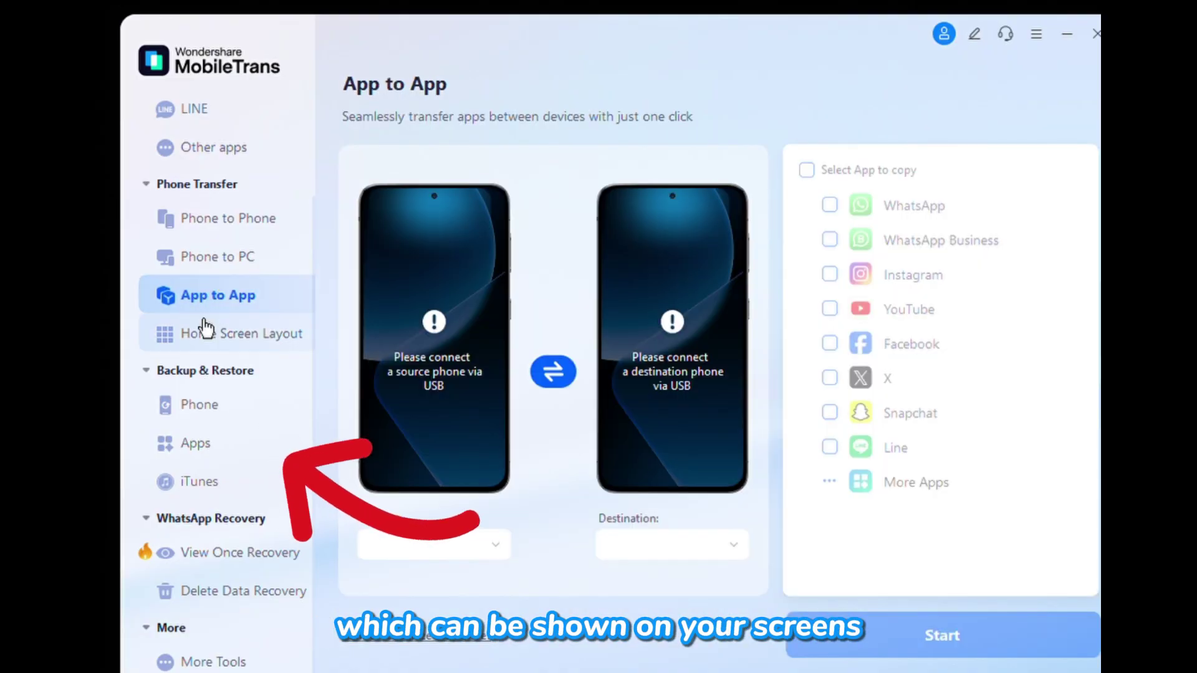
pyautogui.click(184, 439)
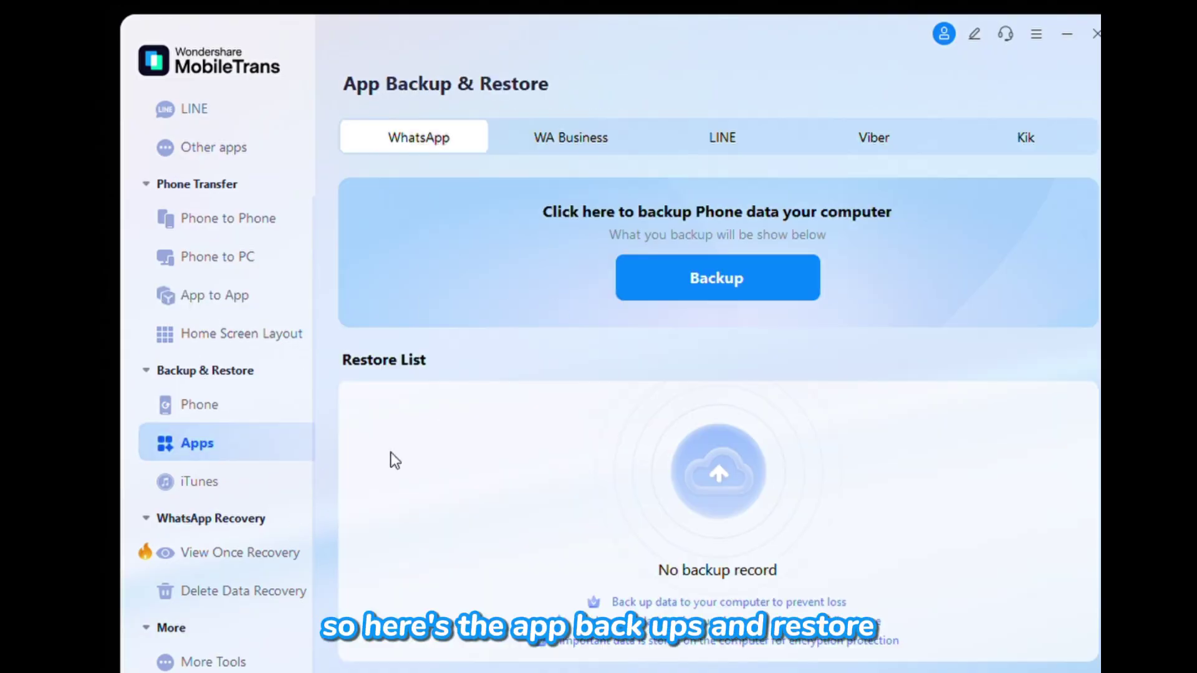
pyautogui.click(228, 477)
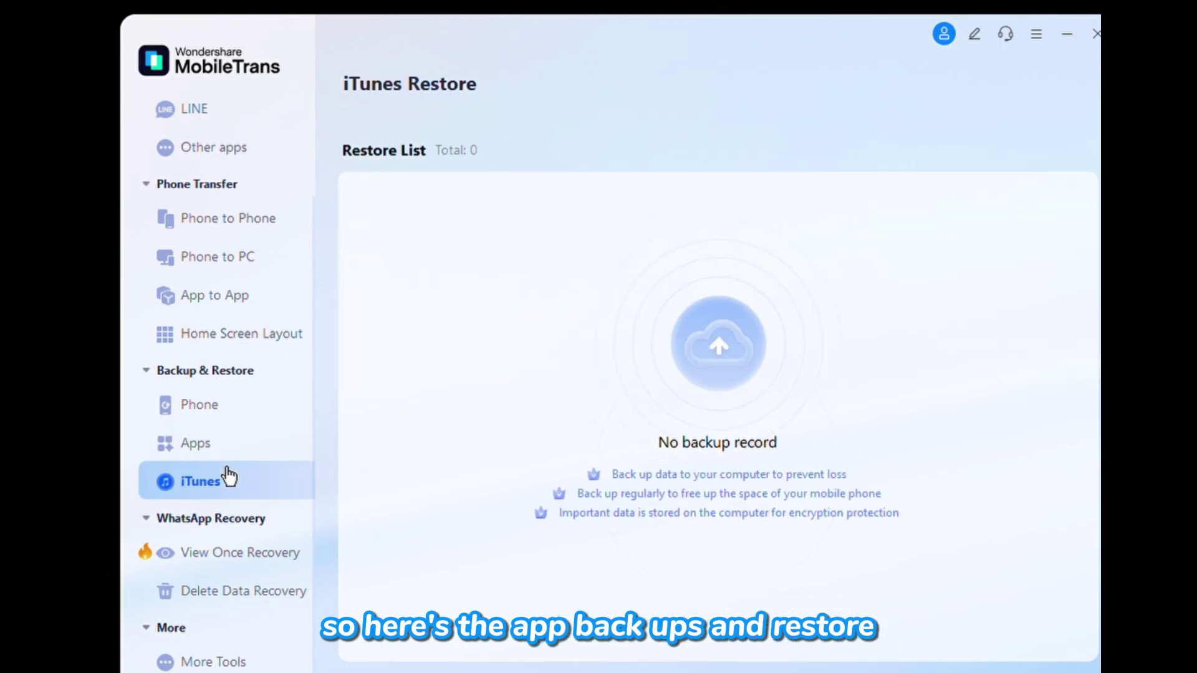
pyautogui.scroll(2, 228, 425)
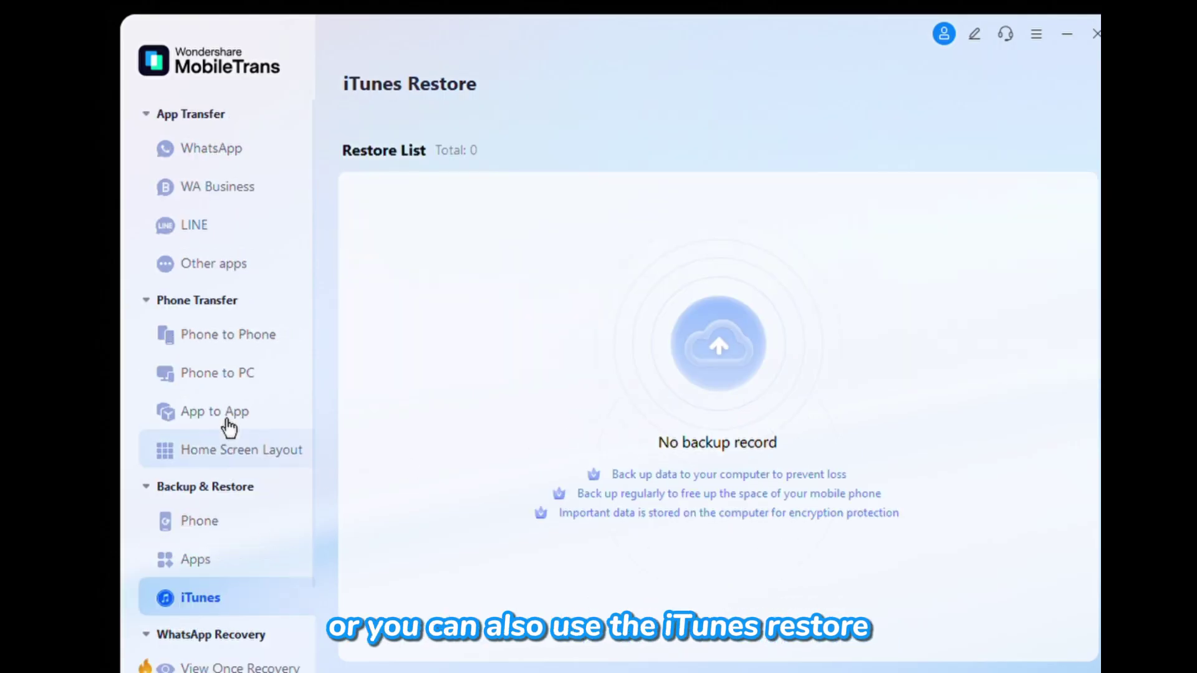
pyautogui.scroll(-2, 228, 425)
# Step: Go to More Tools and open the HEIC-to-JPG converter
pyautogui.click(214, 662)
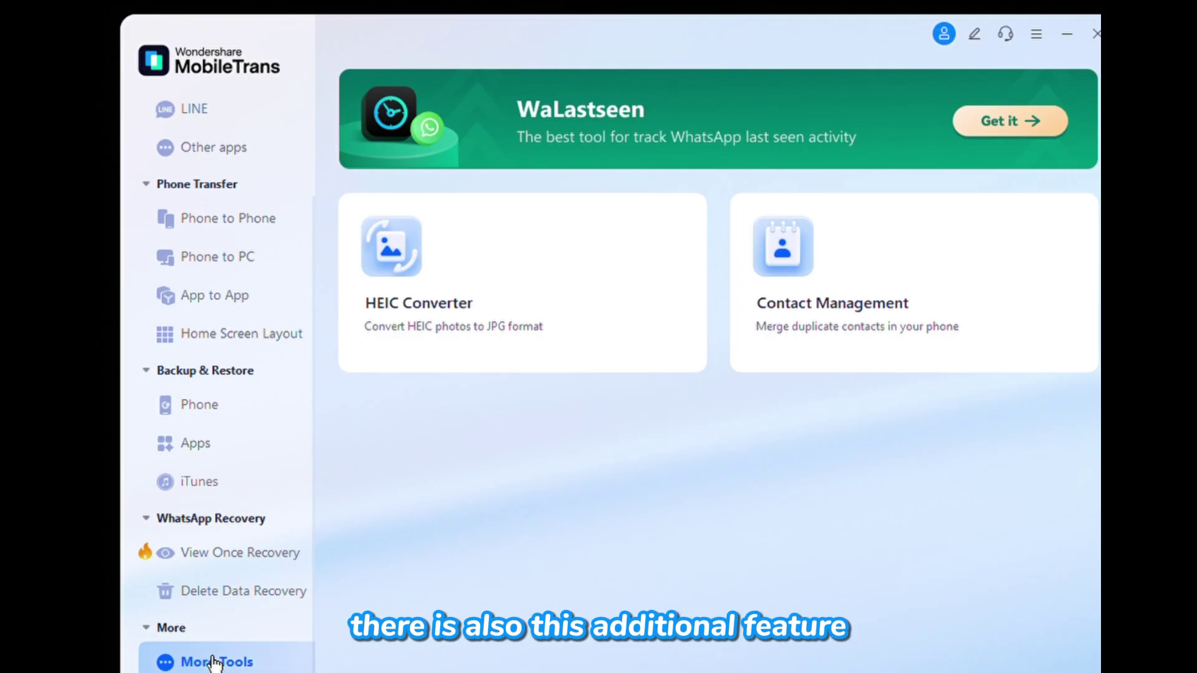
pyautogui.click(556, 282)
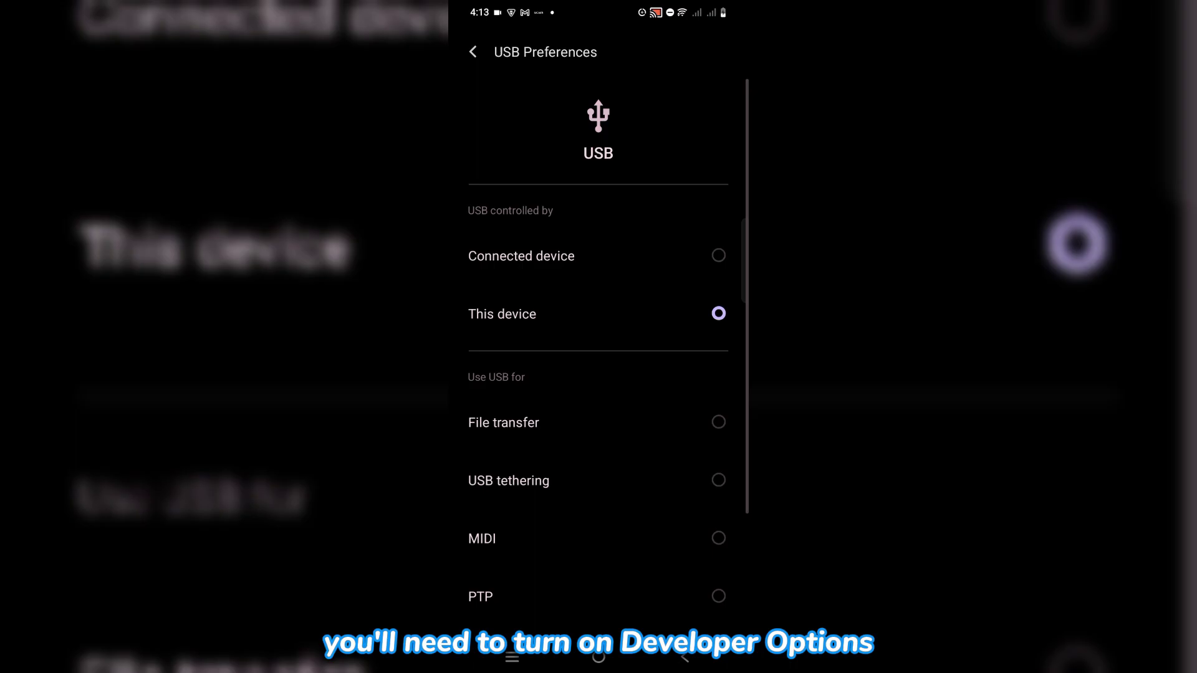
# Step: Set the phone's USB mode to file transfer and unlock developer mode through the build number
pyautogui.moveTo(622, 524); pyautogui.dragTo(649, 484)
pyautogui.click(671, 374)
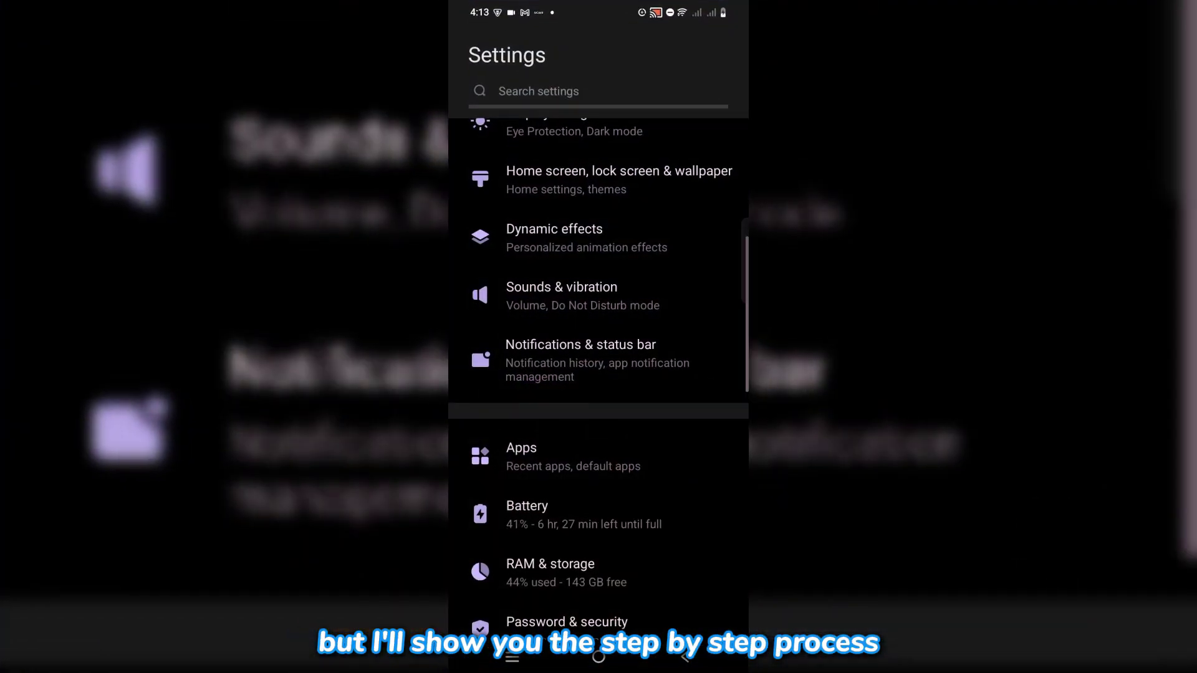
pyautogui.scroll(-10, 694, 315)
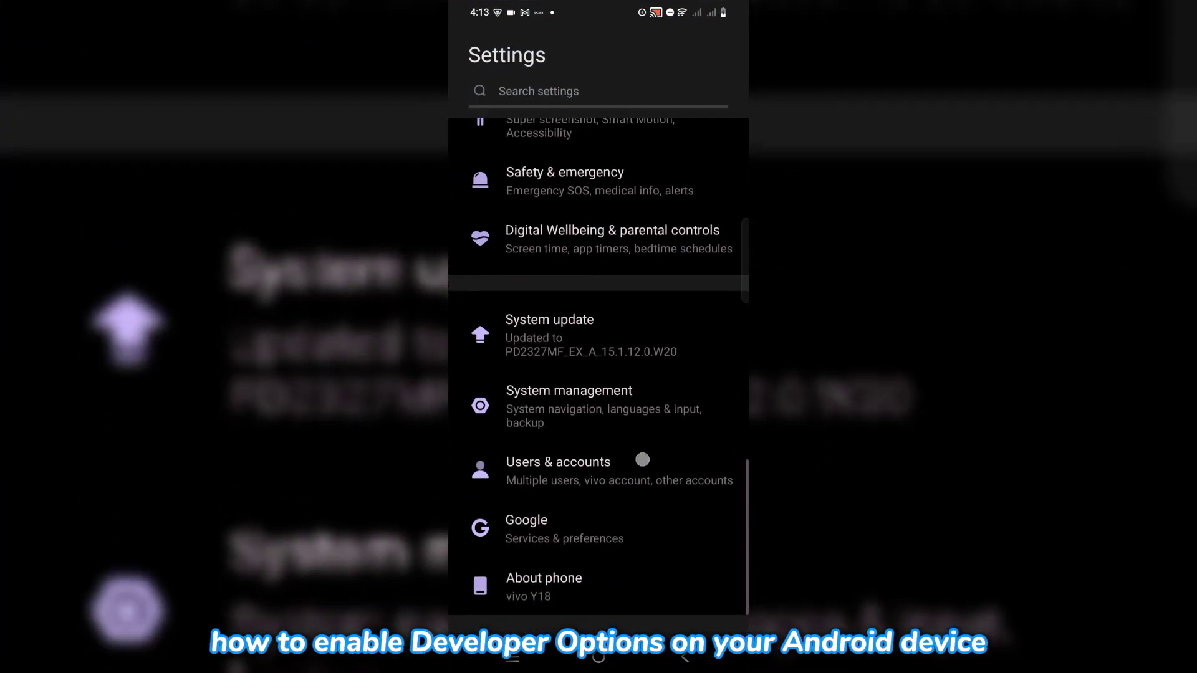
pyautogui.click(544, 607)
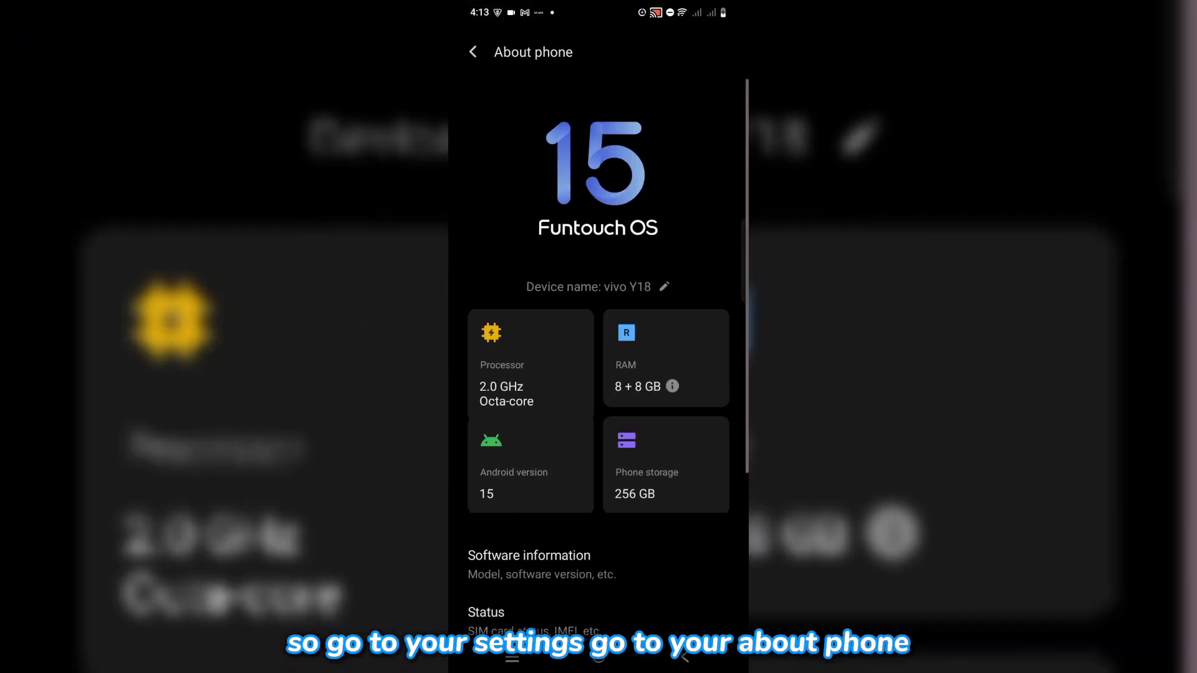
pyautogui.scroll(-3, 652, 366)
pyautogui.click(620, 414)
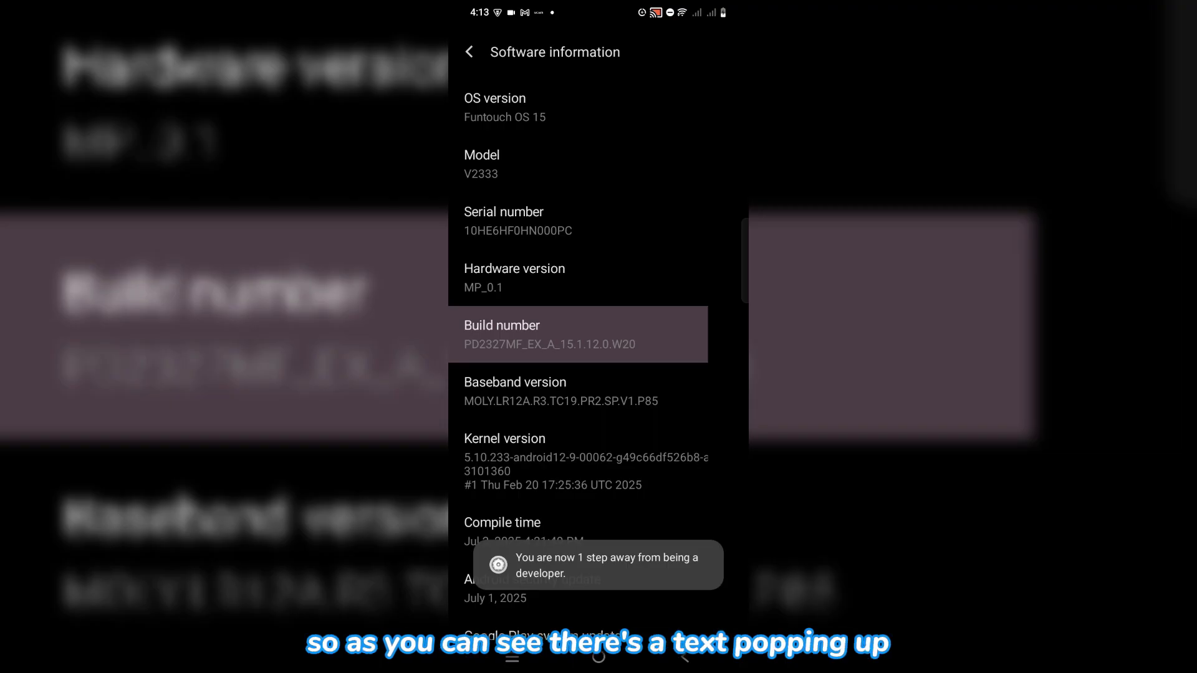
pyautogui.click(567, 335)
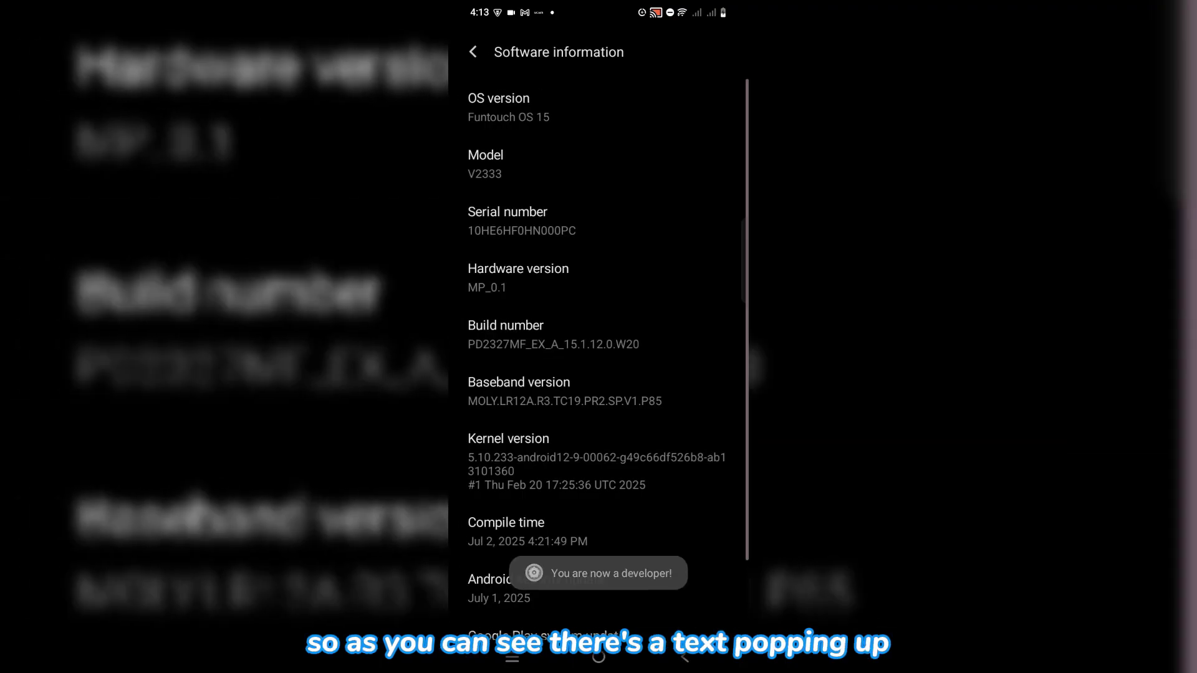
pyautogui.press('Escape')
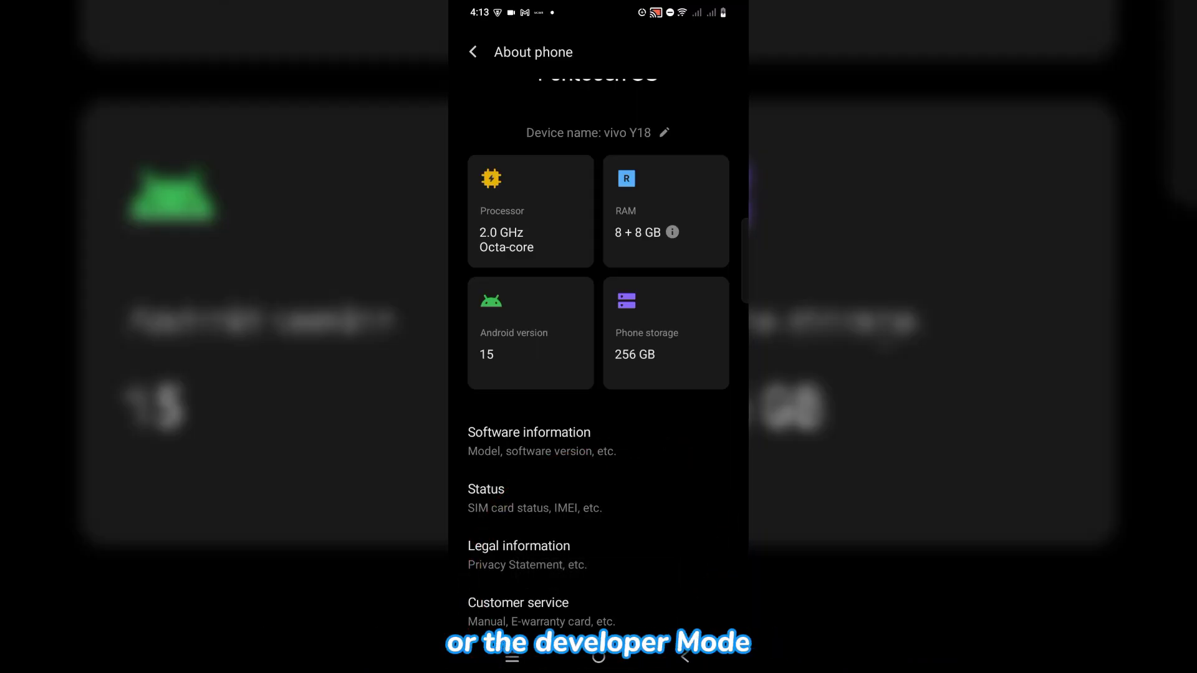
pyautogui.press('Escape')
# Step: Search Settings for 'developer', open Developer options and turn on USB debugging
pyautogui.click(654, 88)
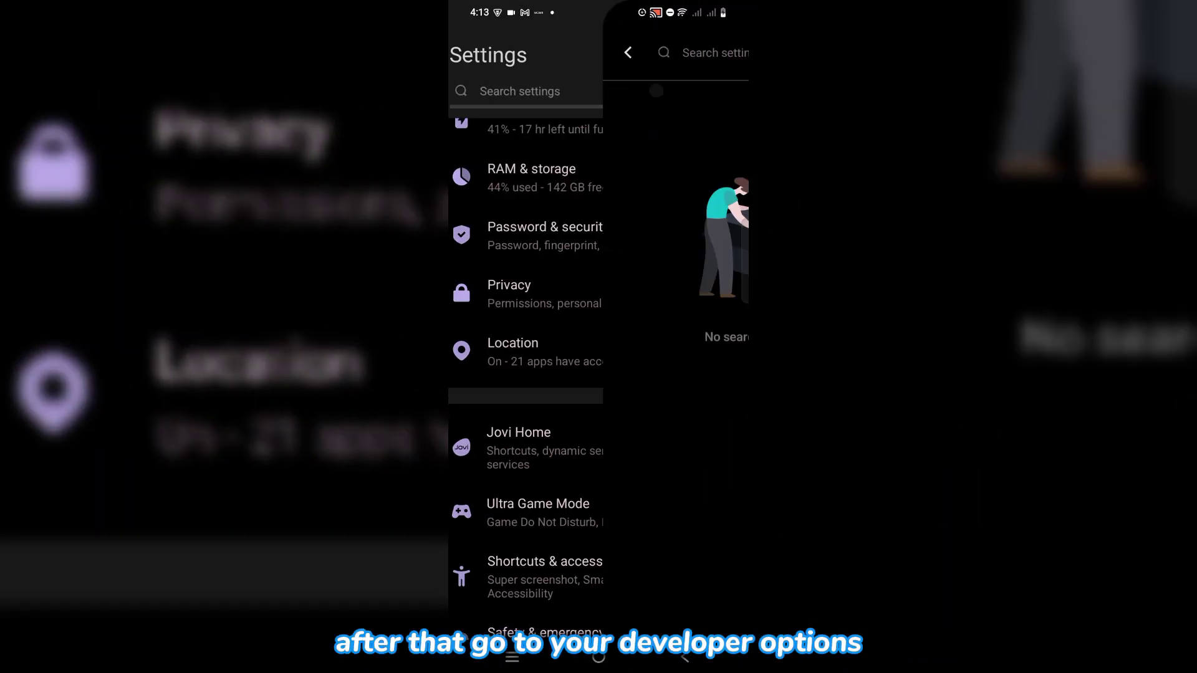
pyautogui.write('developer')
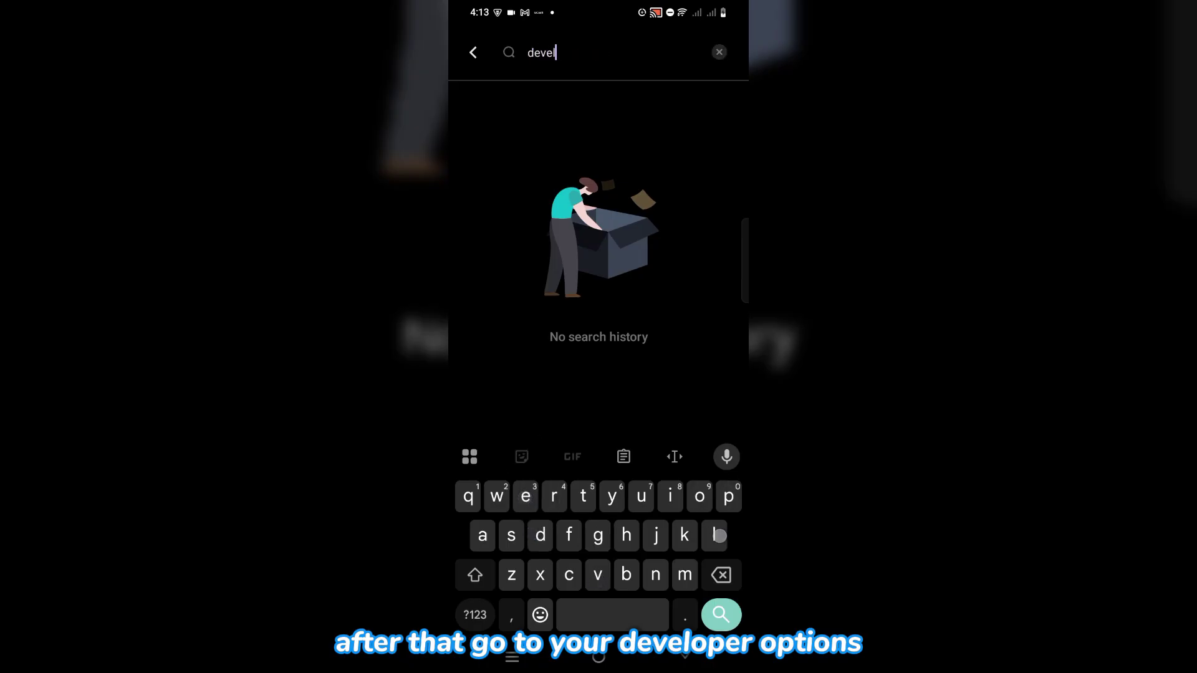
pyautogui.click(710, 615)
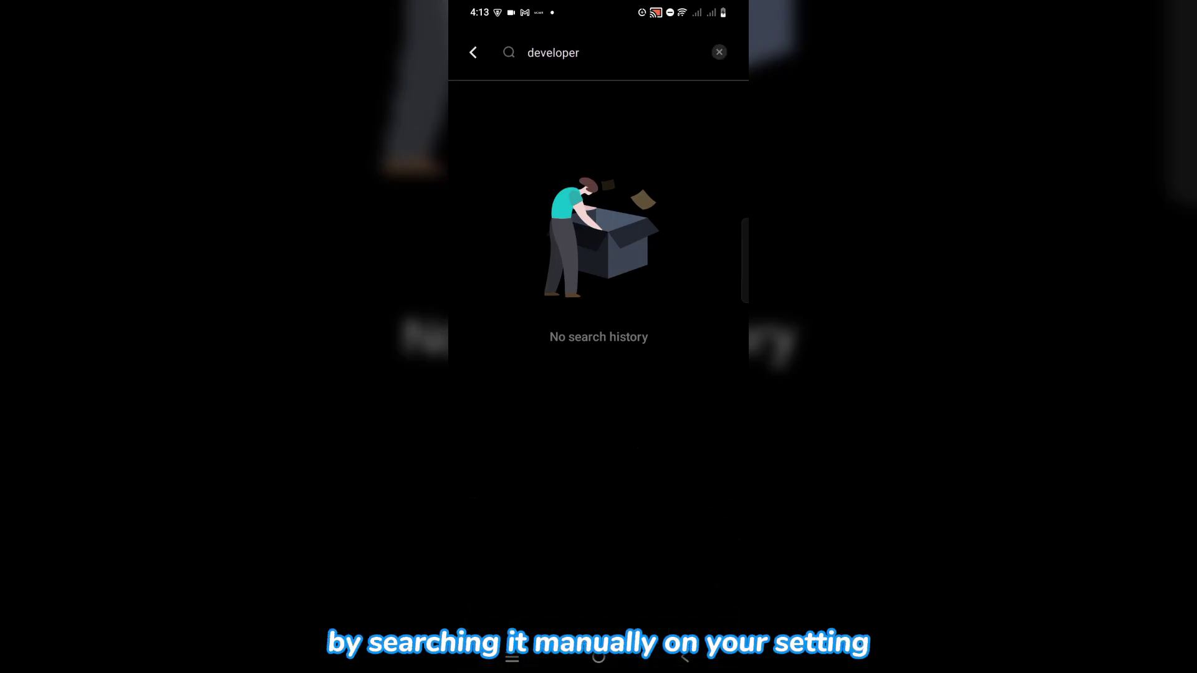
pyautogui.click(667, 108)
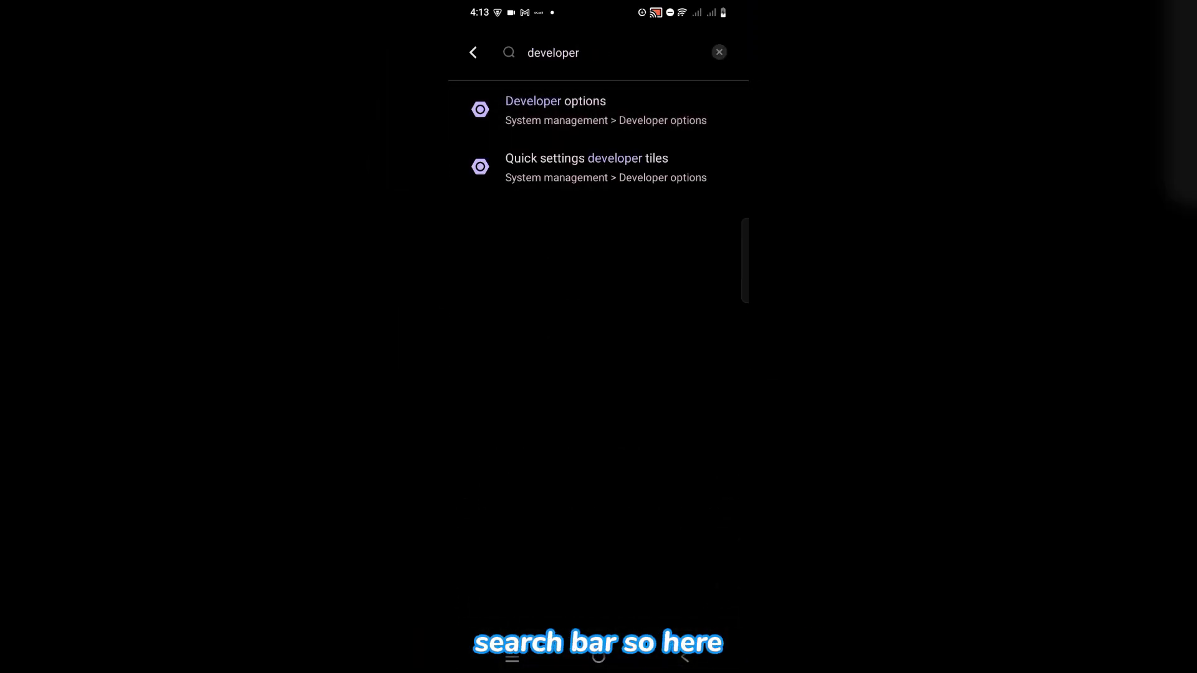
pyautogui.scroll(-10, 672, 508)
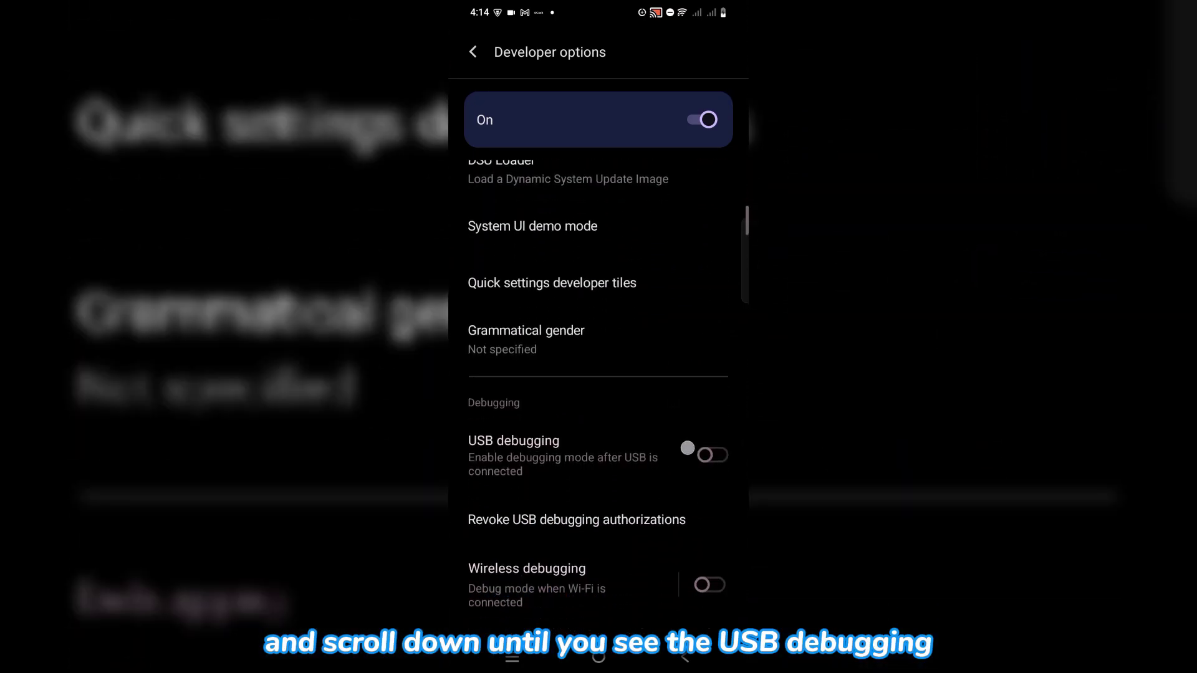
pyautogui.click(711, 488)
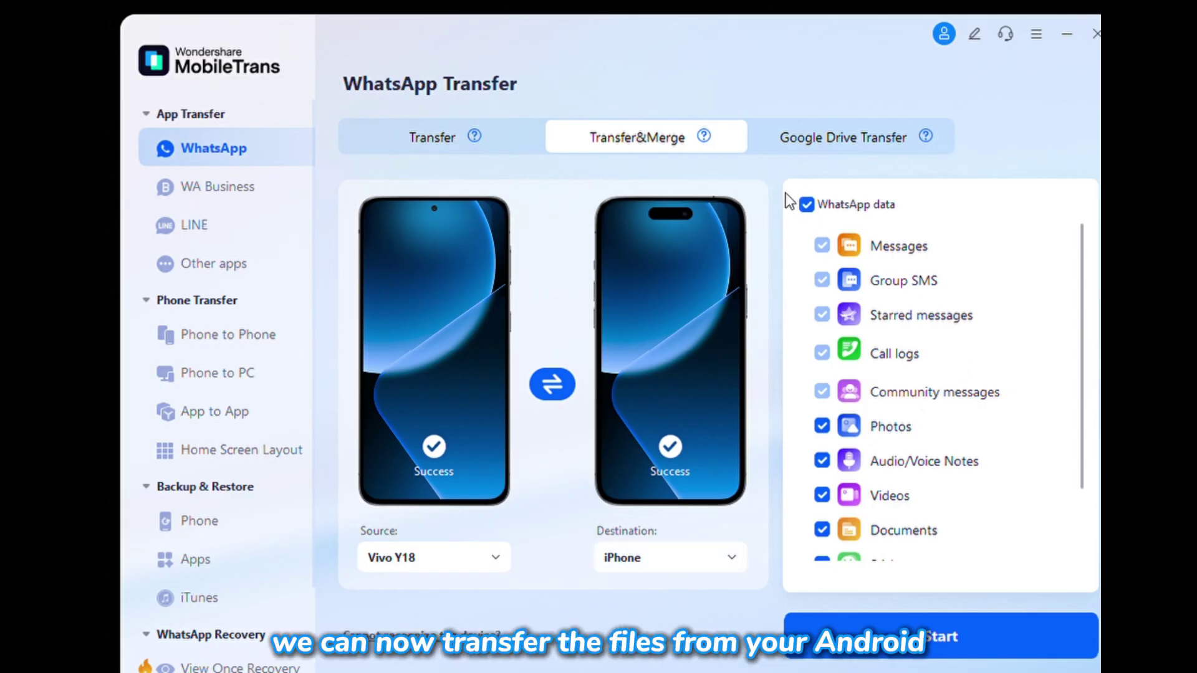
# Step: In Transfer&Merge mode, keep all WhatsApp data types ticked and start the transfer to the iPhone
pyautogui.click(804, 204)
pyautogui.click(804, 203)
pyautogui.scroll(-3, 1060, 331)
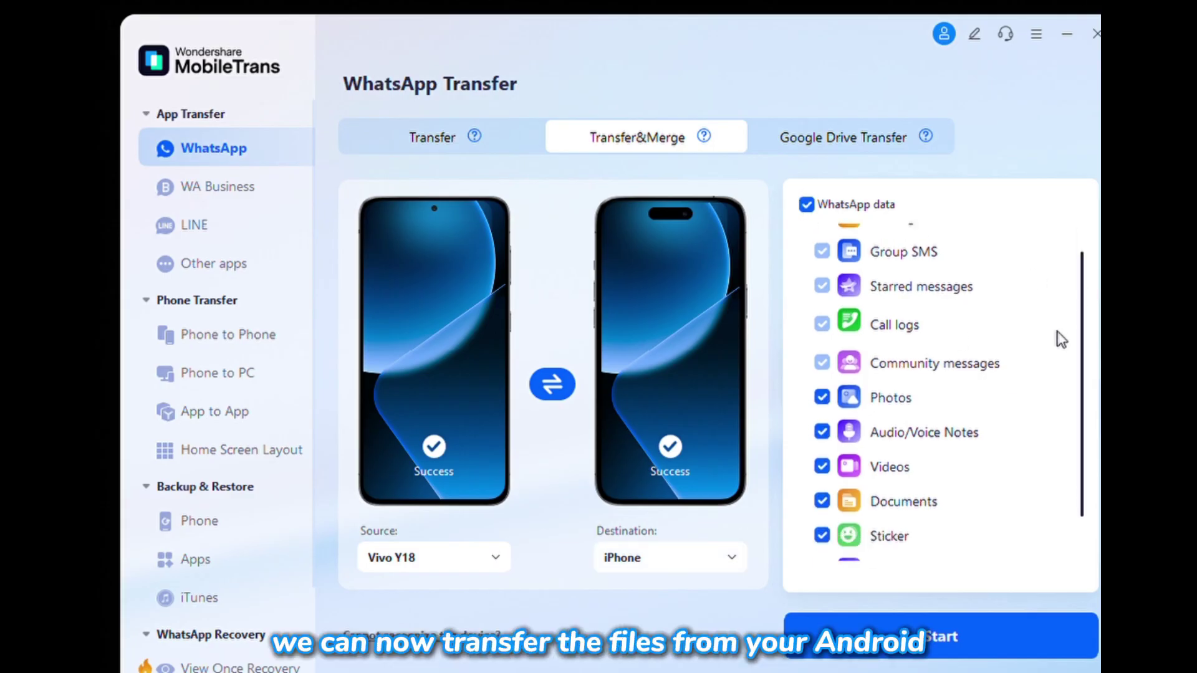
pyautogui.click(440, 132)
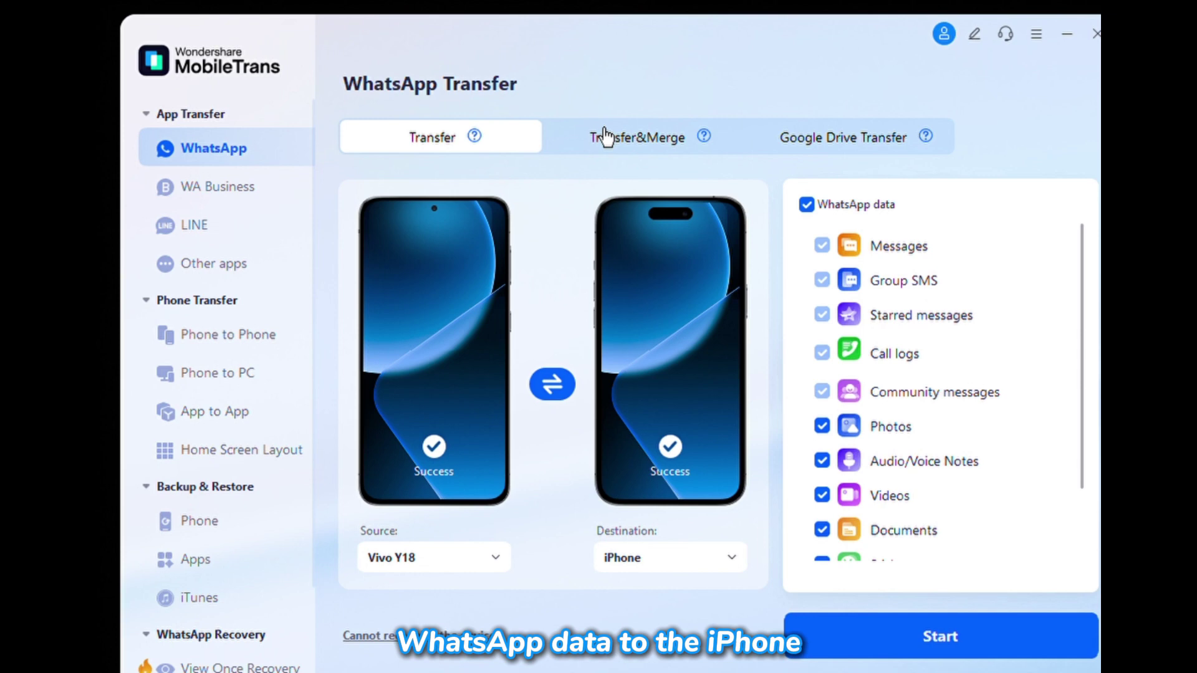
pyautogui.click(645, 134)
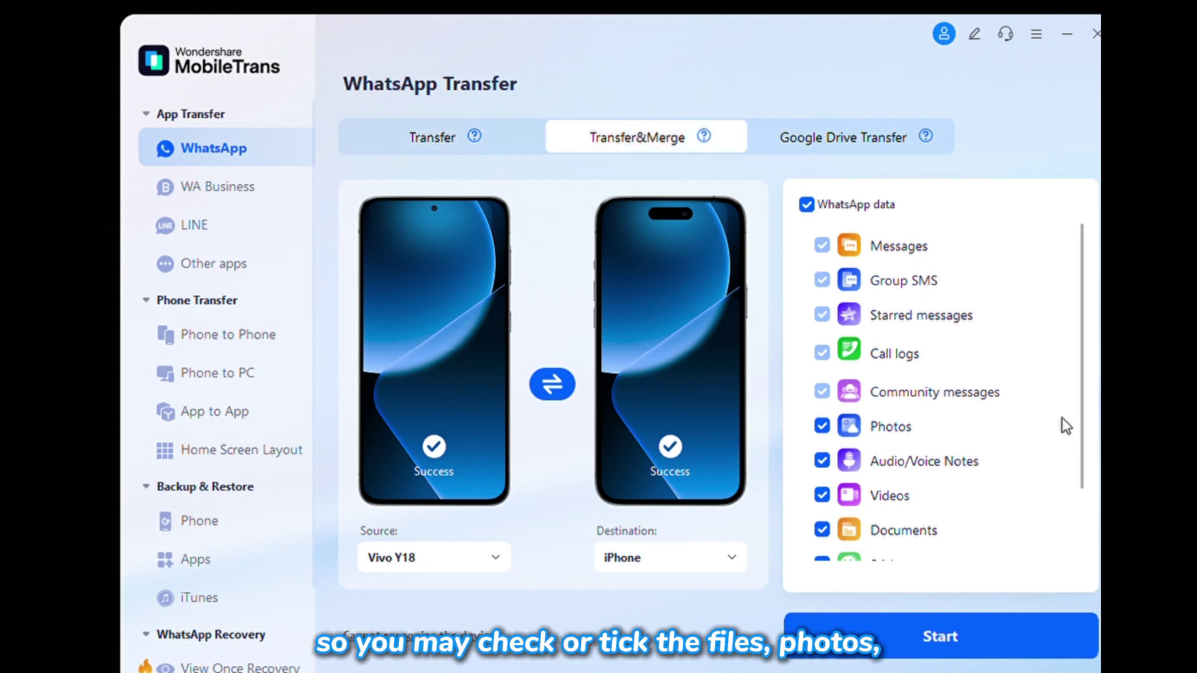
pyautogui.scroll(-3, 1061, 416)
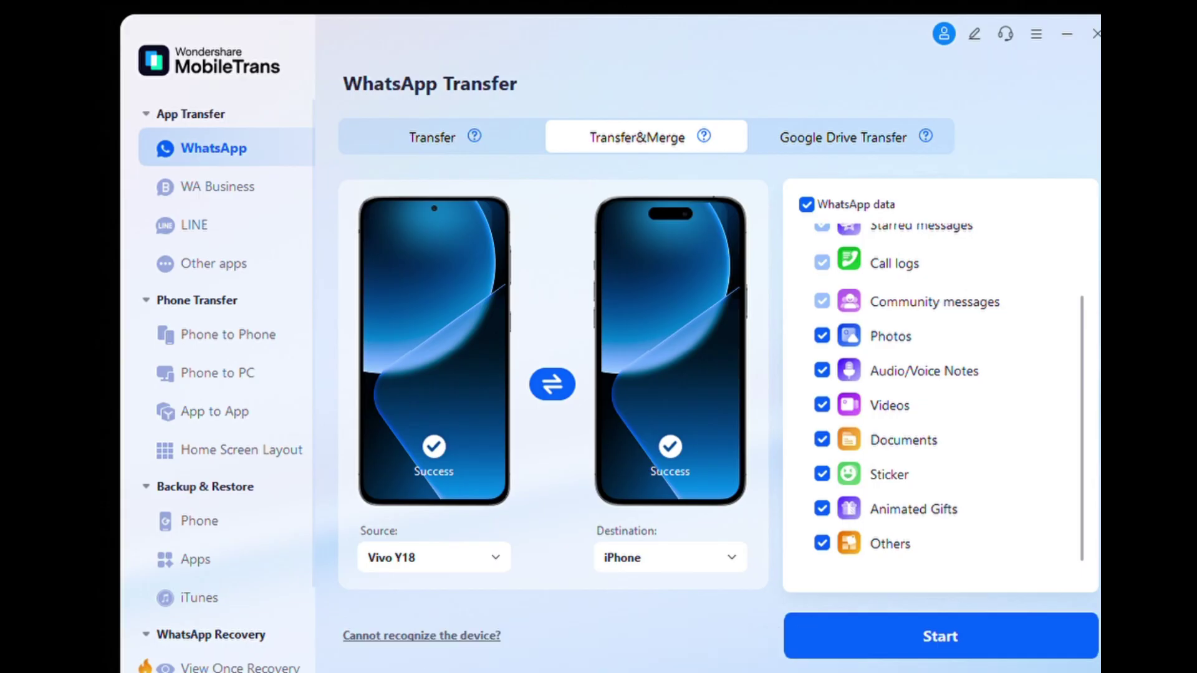
pyautogui.click(977, 632)
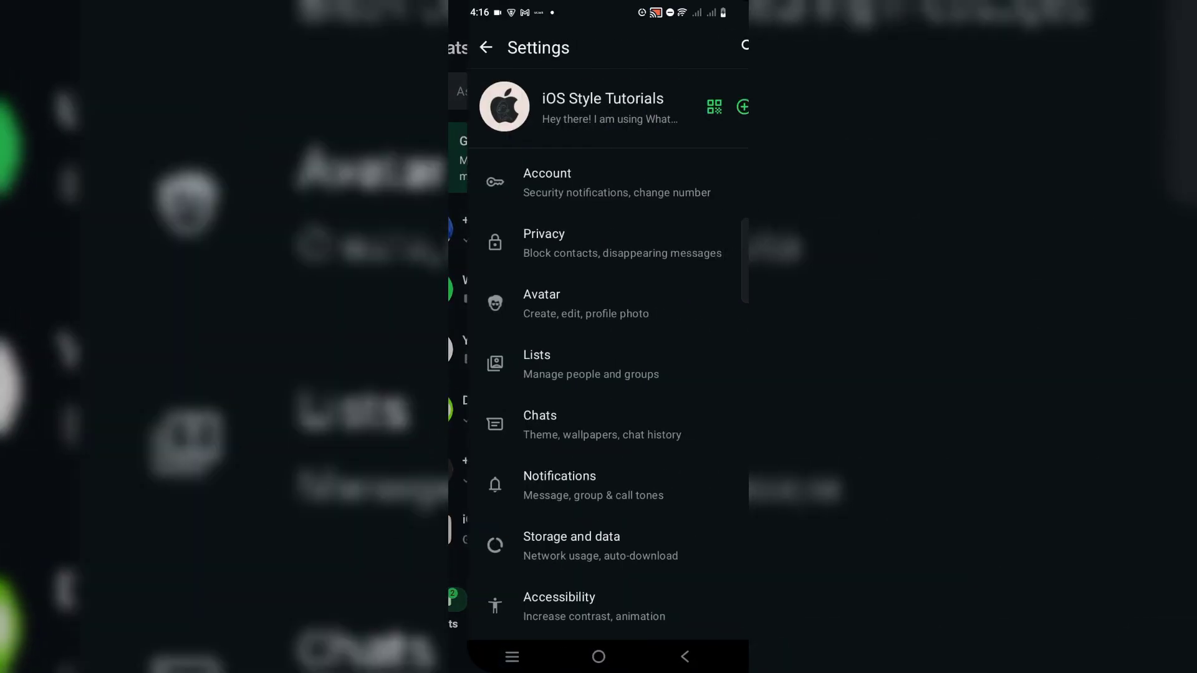
# Step: Under Chats > Chat backup, turn on end-to-end encrypted backup protected by a 64-digit key
pyautogui.click(604, 429)
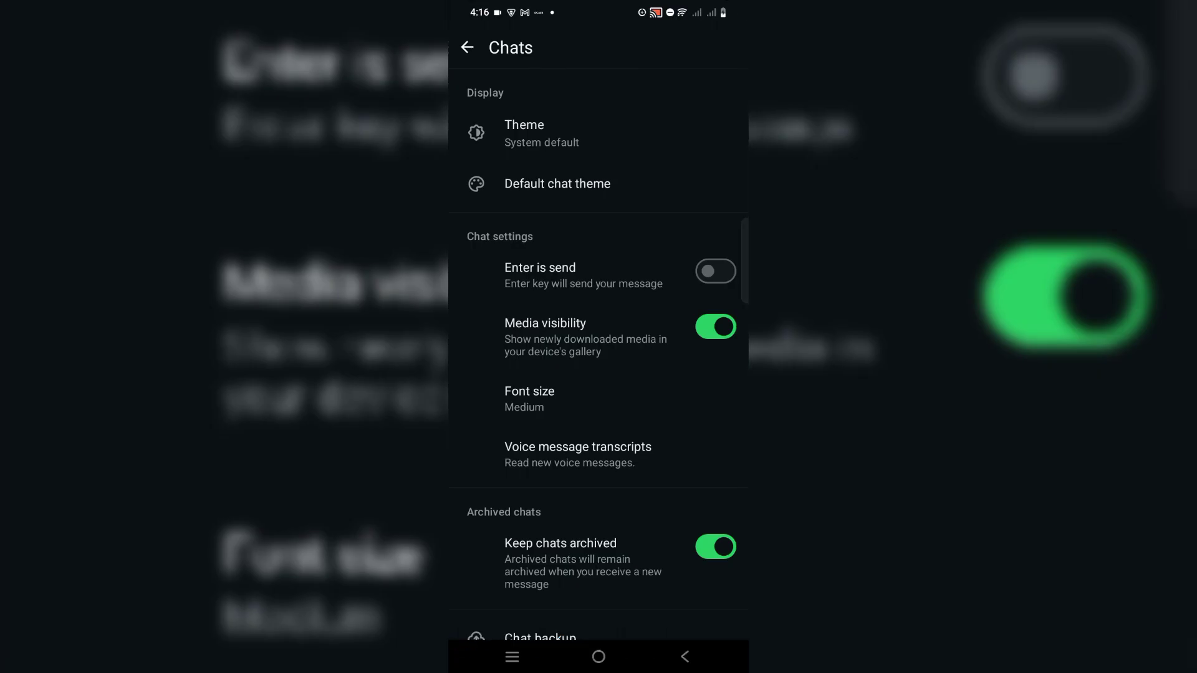
pyautogui.scroll(-3, 665, 449)
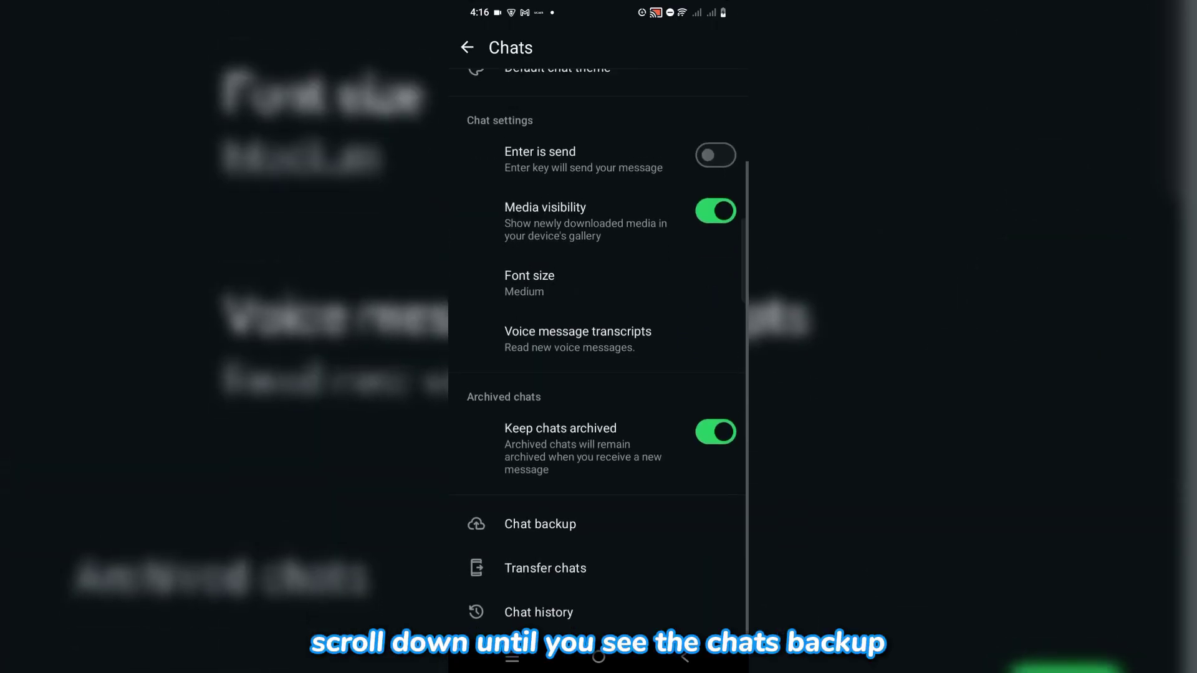
pyautogui.click(549, 521)
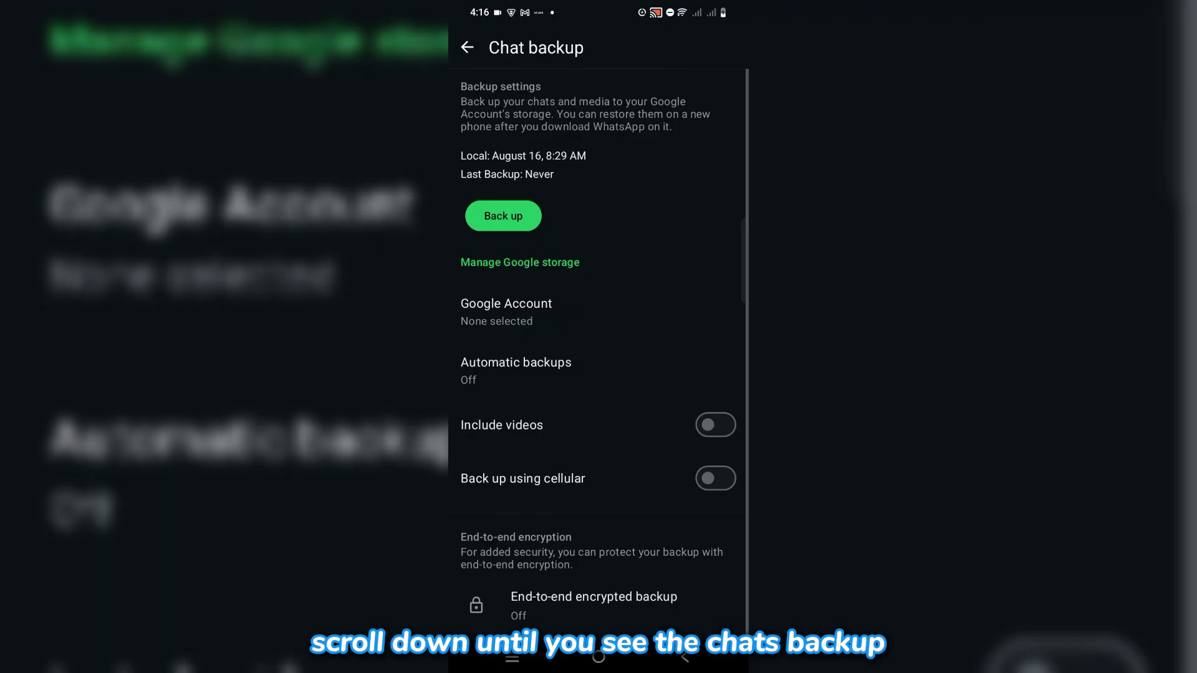
pyautogui.click(620, 586)
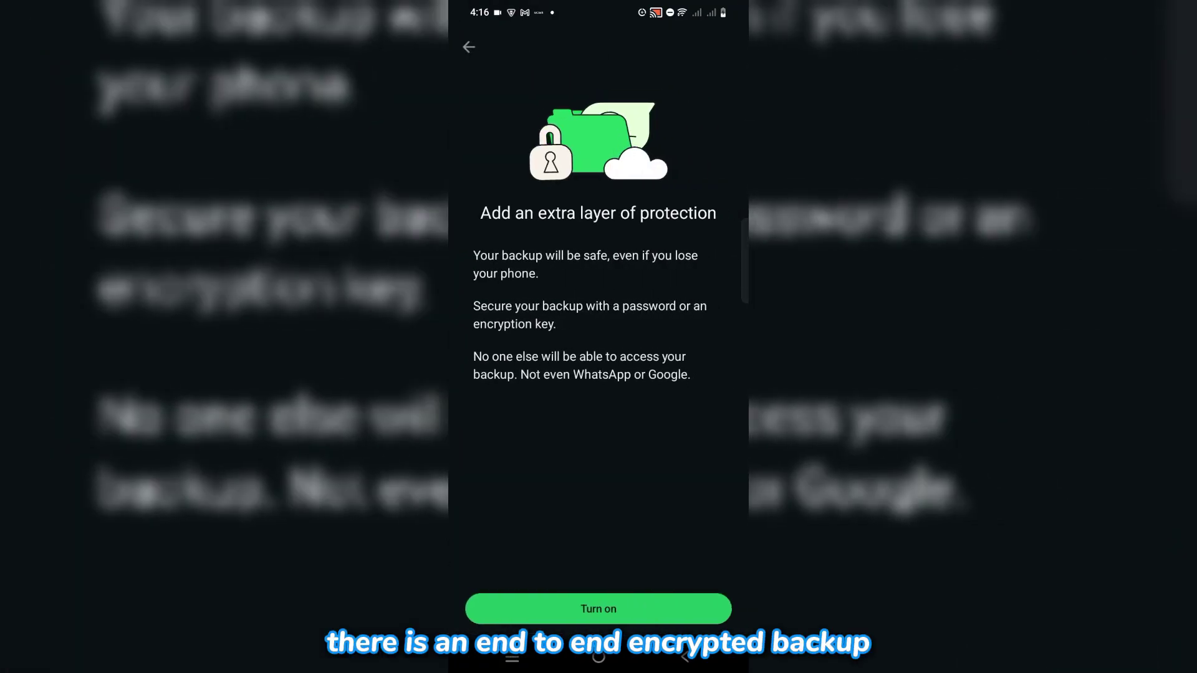
pyautogui.click(599, 608)
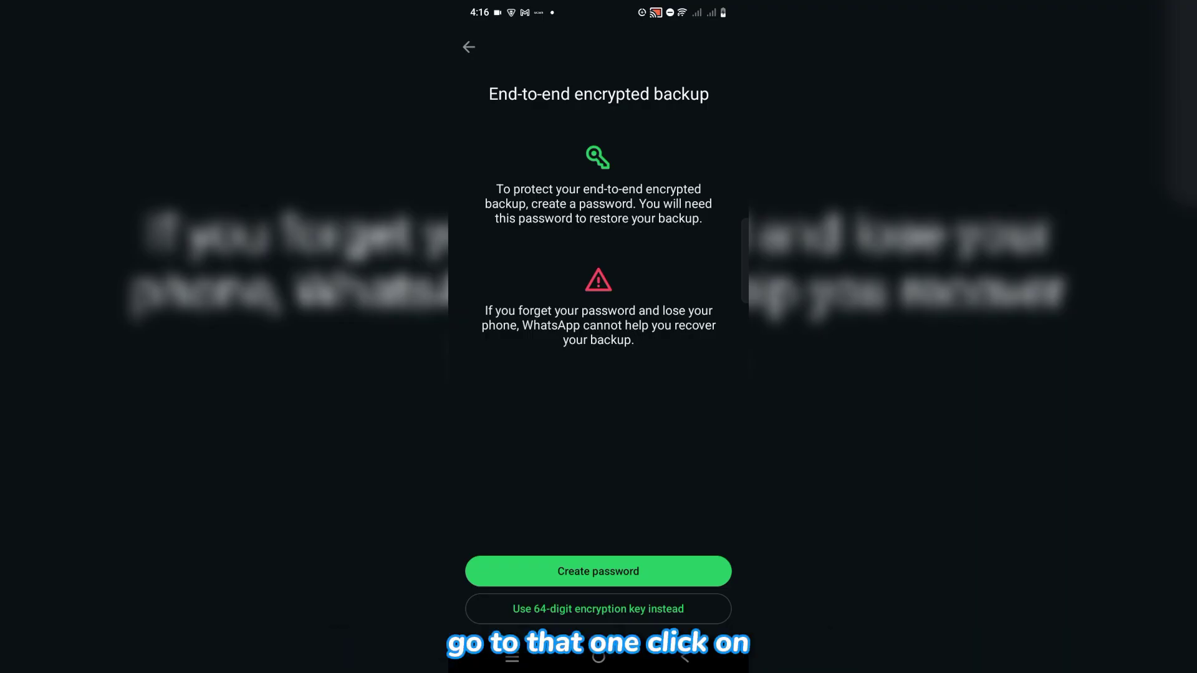
pyautogui.click(717, 608)
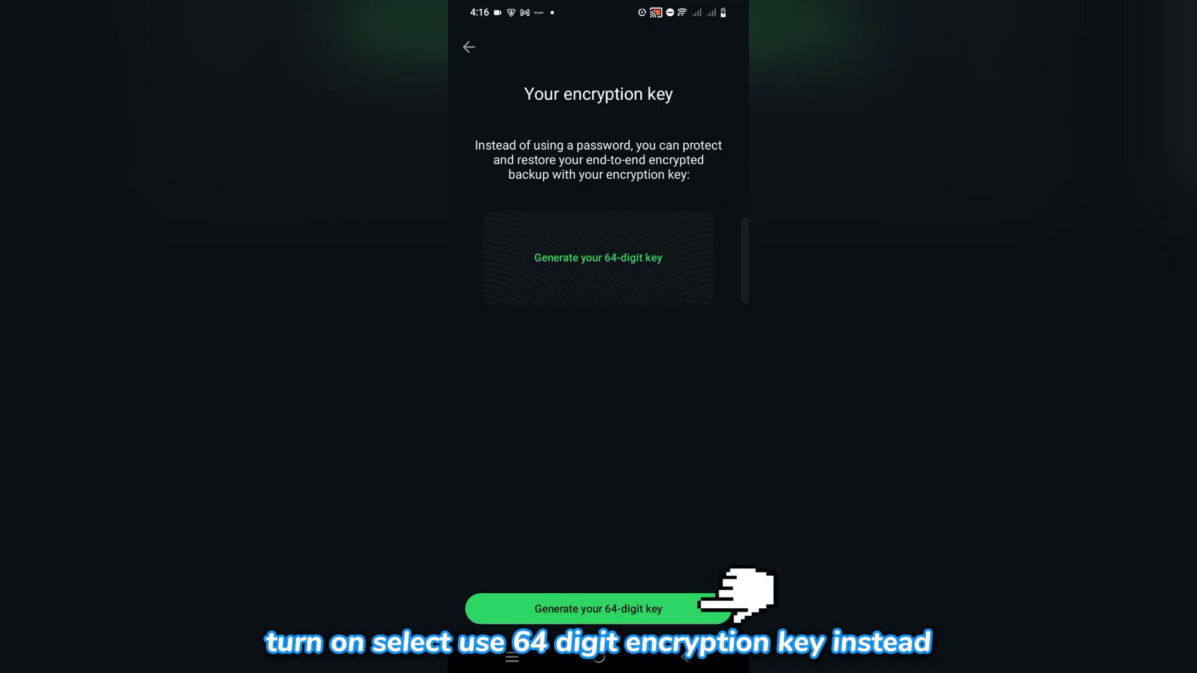
# Step: Generate and save the 64-digit key, create the encrypted backup, and back up chats now
pyautogui.click(692, 605)
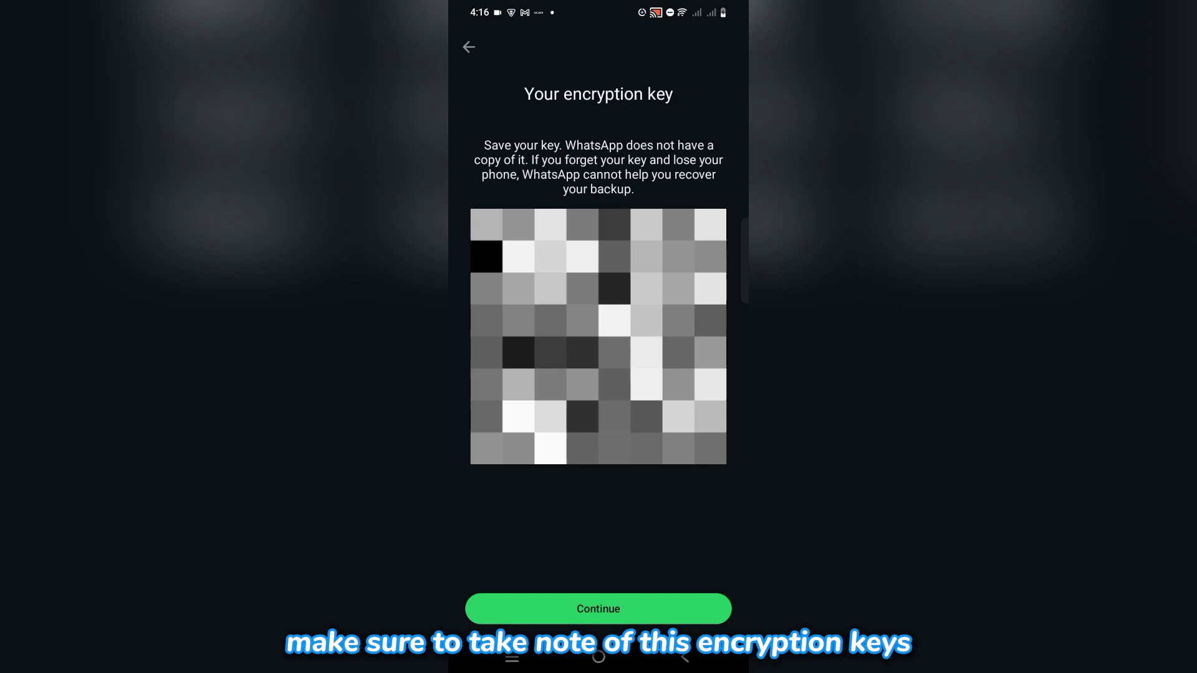
pyautogui.click(598, 609)
pyautogui.click(599, 569)
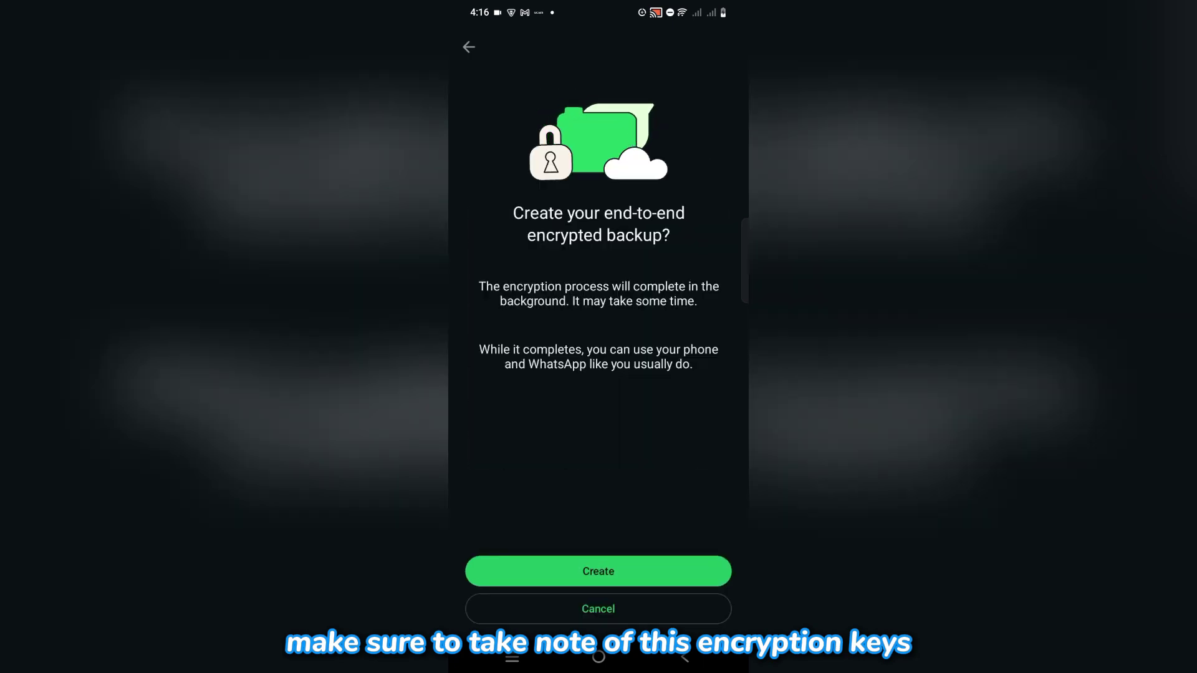
pyautogui.click(598, 571)
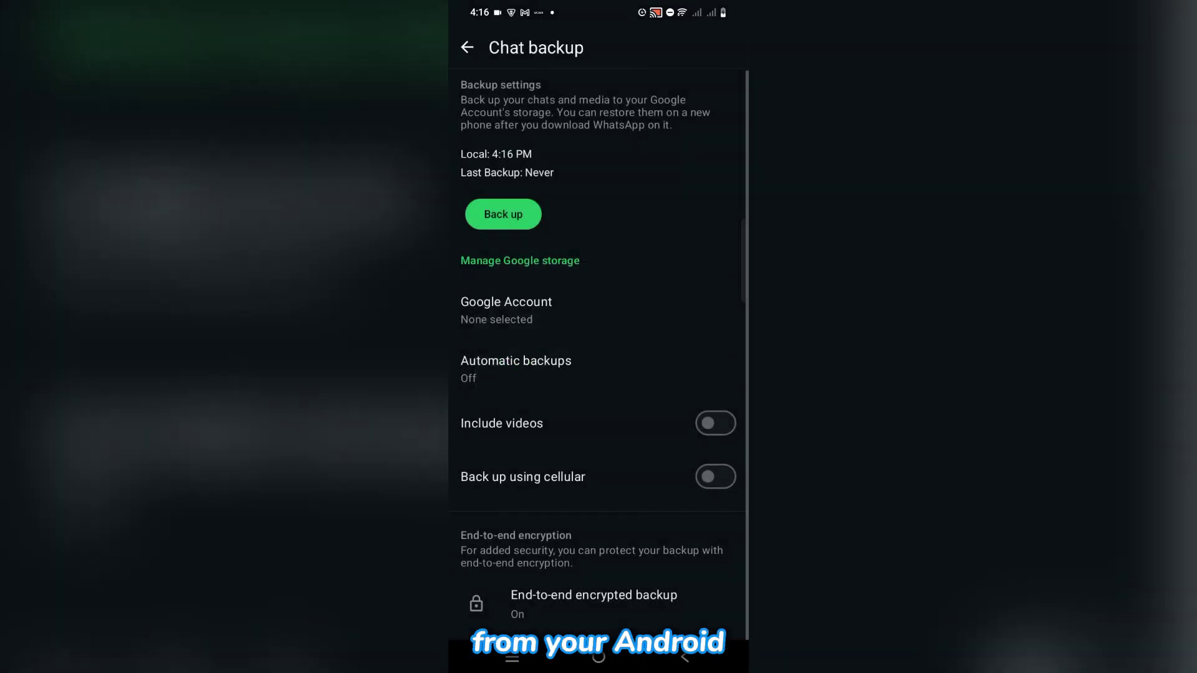
pyautogui.click(503, 214)
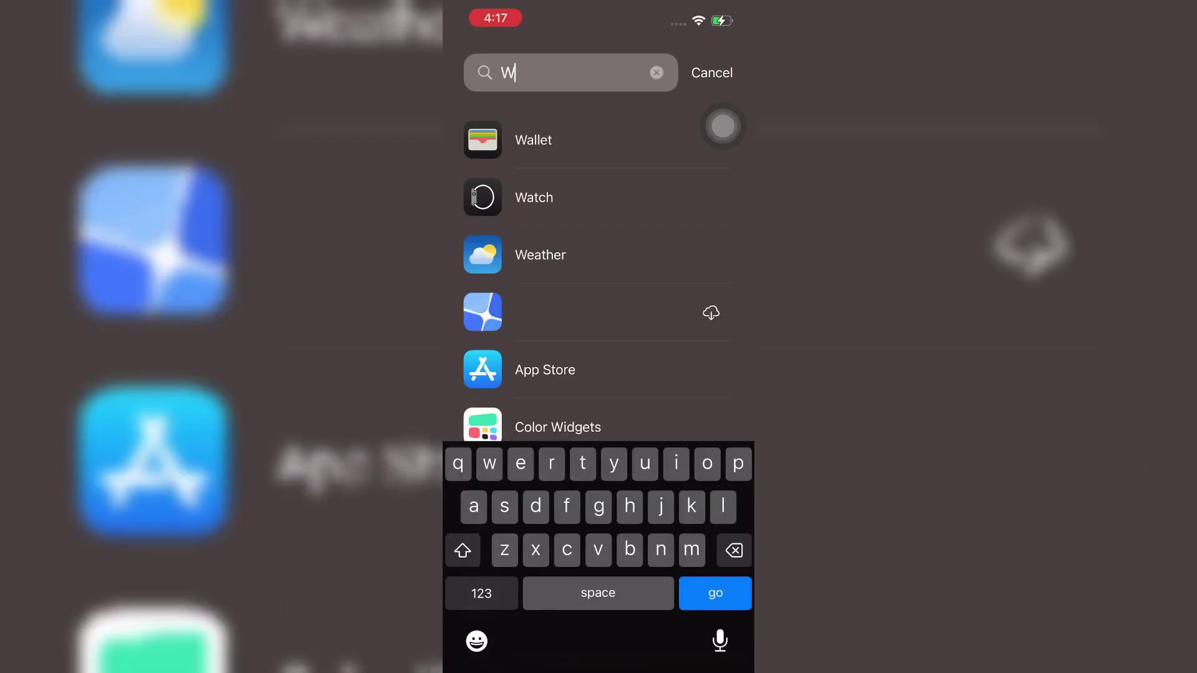
# Step: Search for WhatsApp on the iPhone, open it, and enter the 6-digit verification code
pyautogui.write('g')
pyautogui.press('BackSpace')
pyautogui.write('ha')
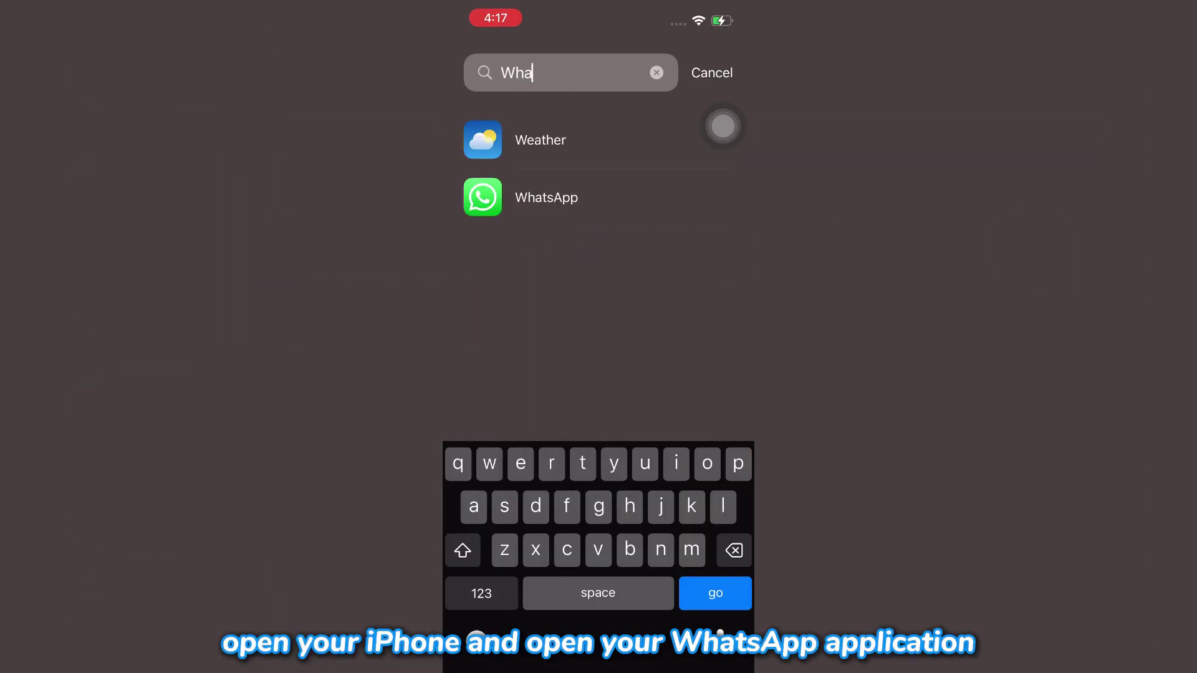
pyautogui.click(511, 195)
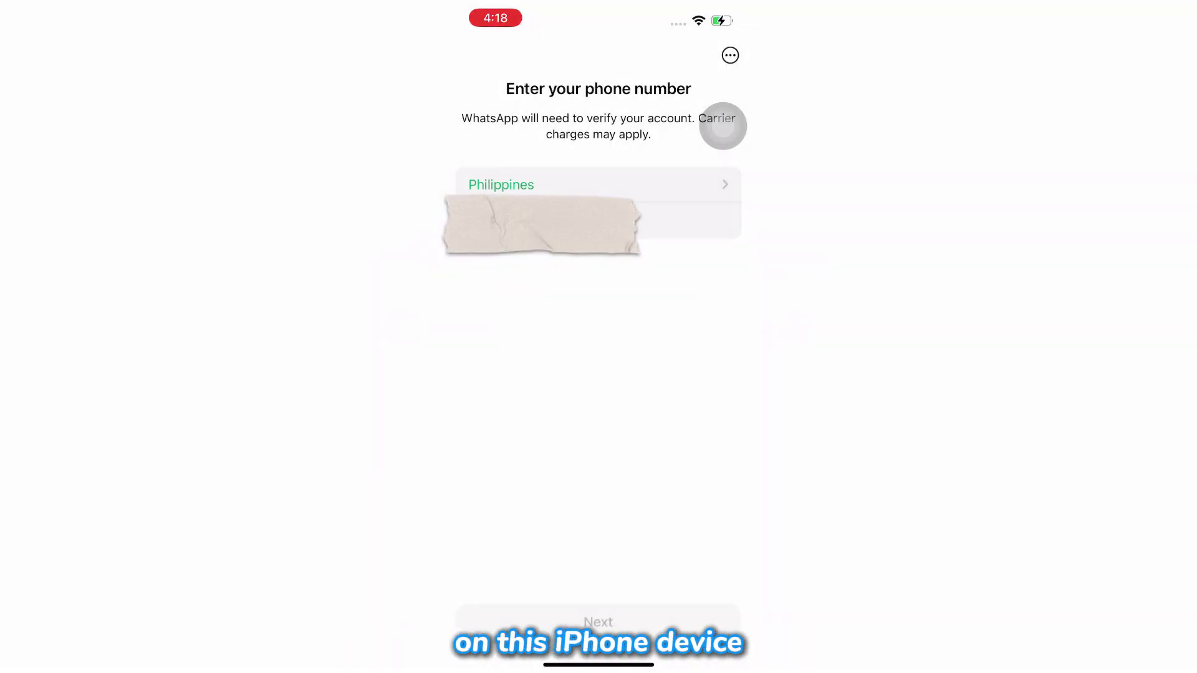
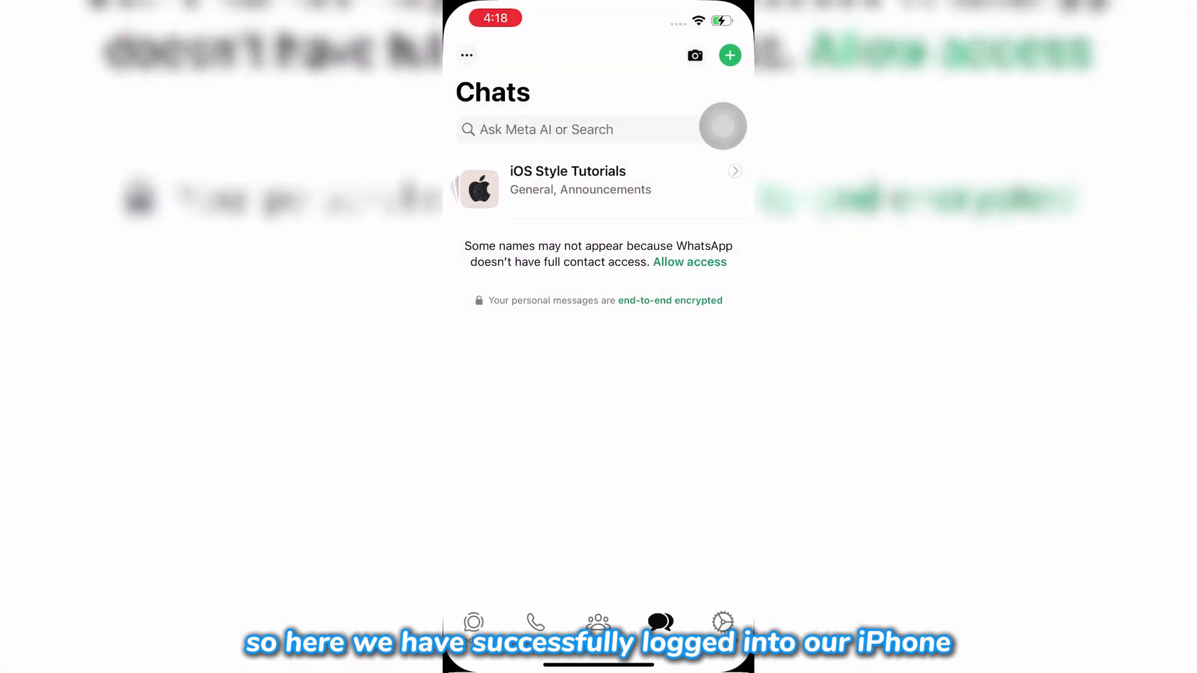
# Step: In iPhone WhatsApp, go to Settings > Chats > Chat backup to check backup status
pyautogui.click(598, 622)
pyautogui.click(724, 622)
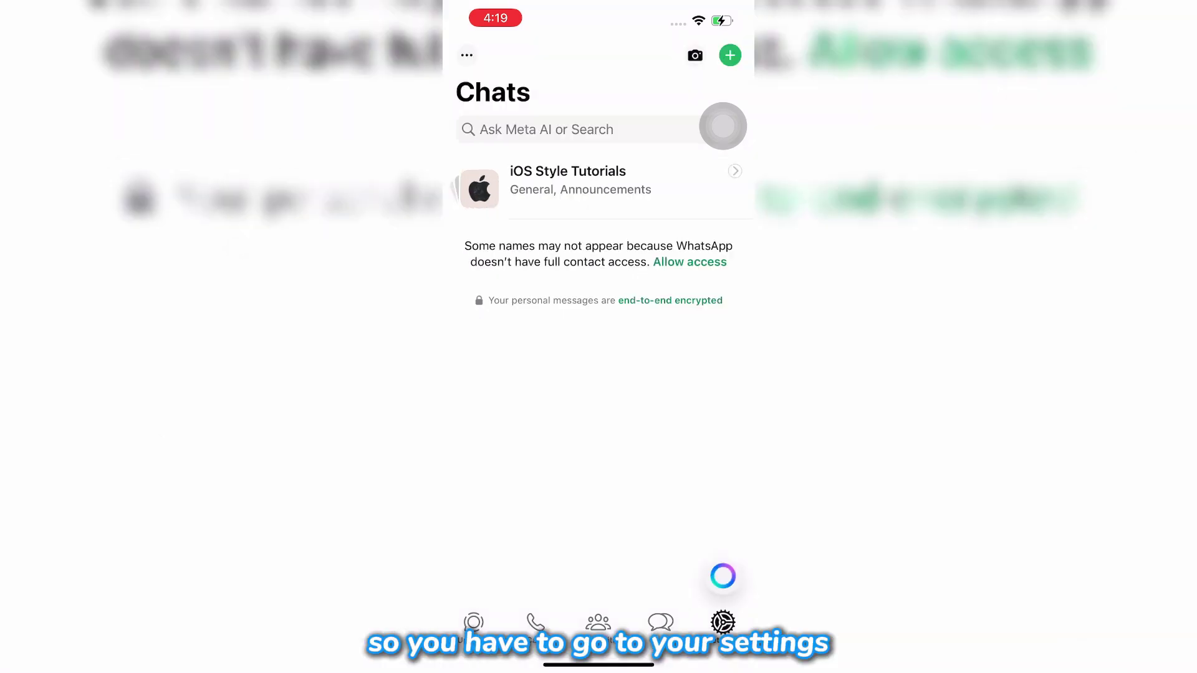
pyautogui.click(723, 622)
pyautogui.click(521, 541)
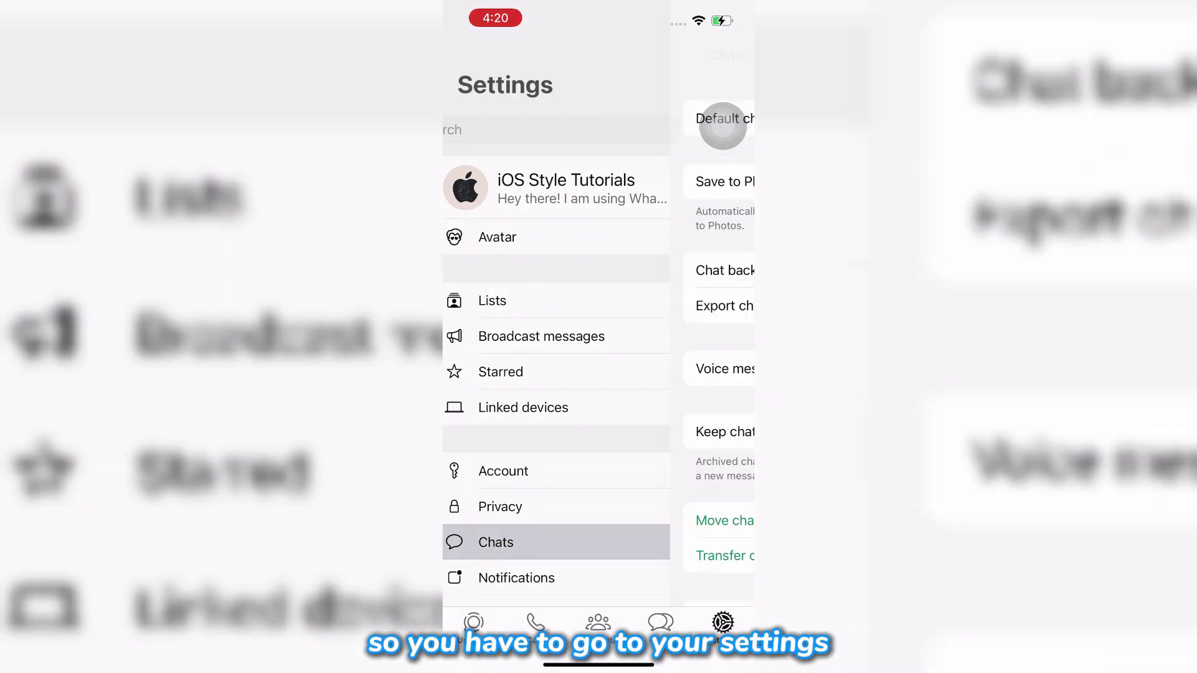
pyautogui.scroll(-2, 723, 126)
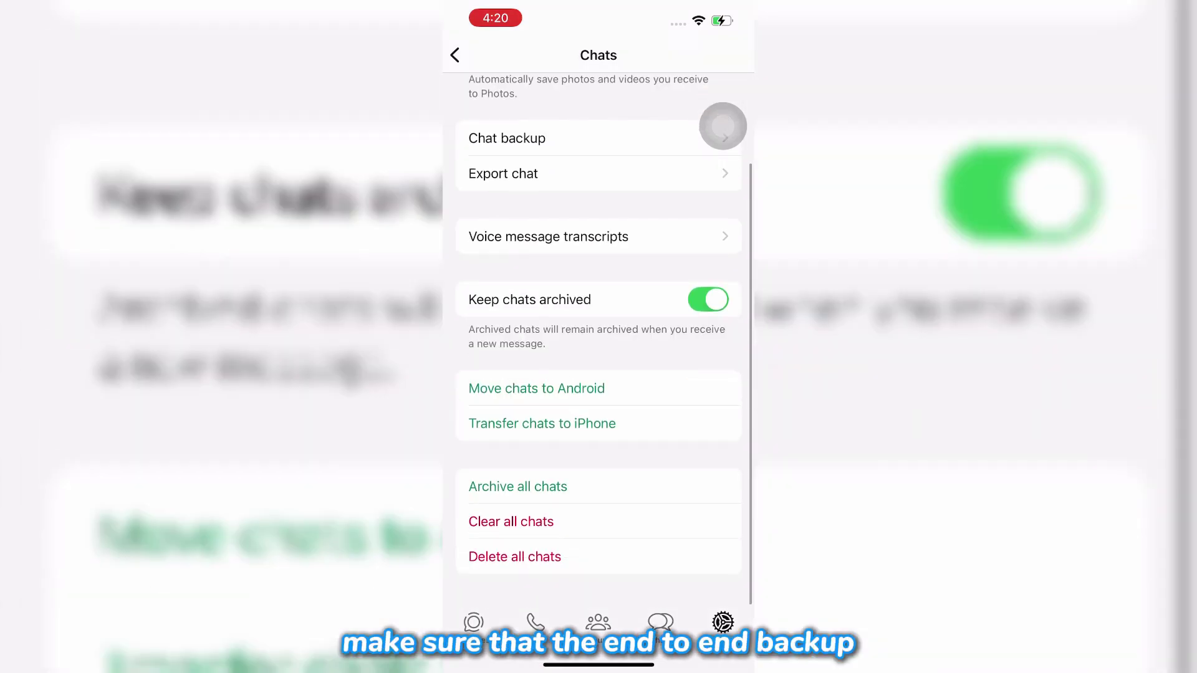
pyautogui.scroll(1, 723, 126)
pyautogui.click(507, 161)
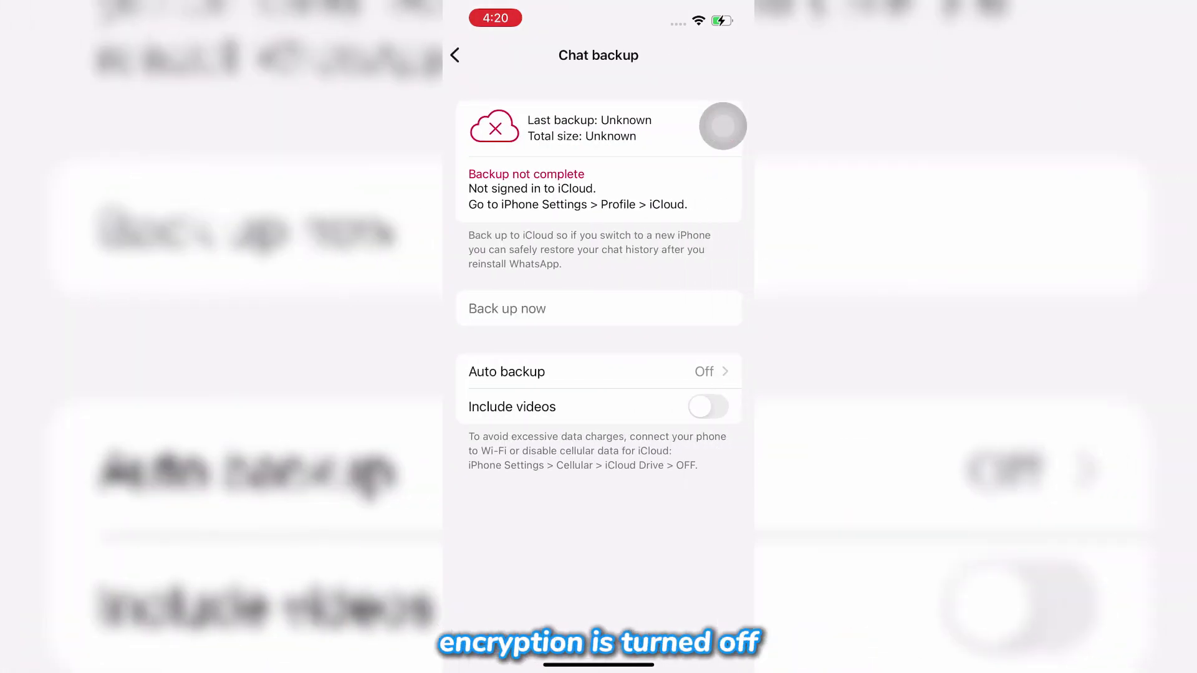